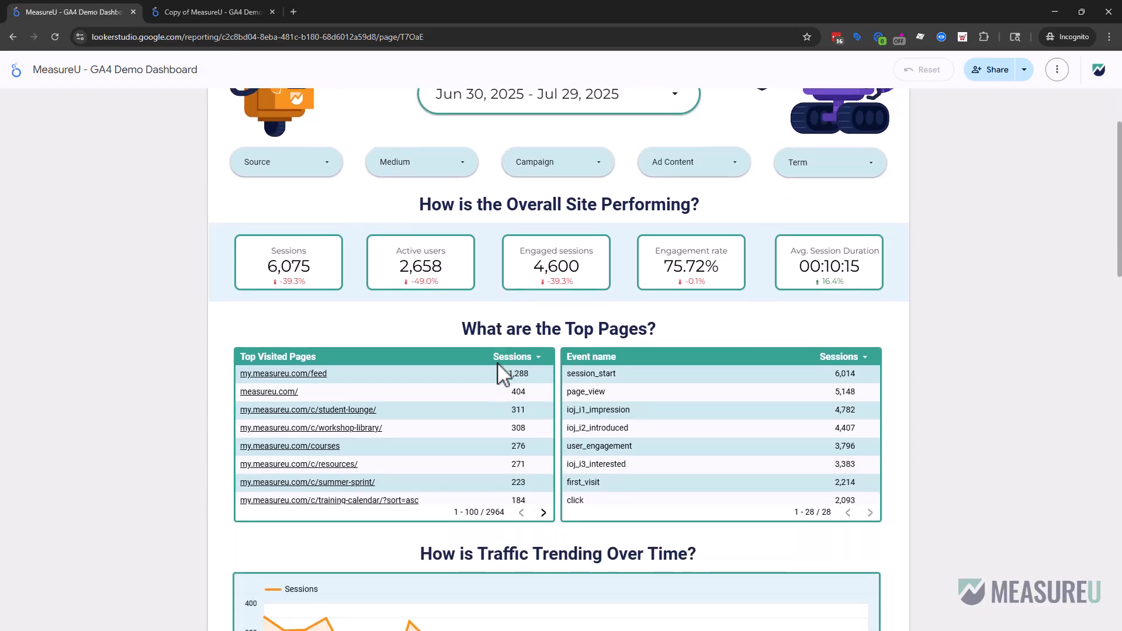
Step: Start a copy of the dashboard report and browse the existing data sources available to replace 2025 MeasureU
scroll(493, 370, up, 2)
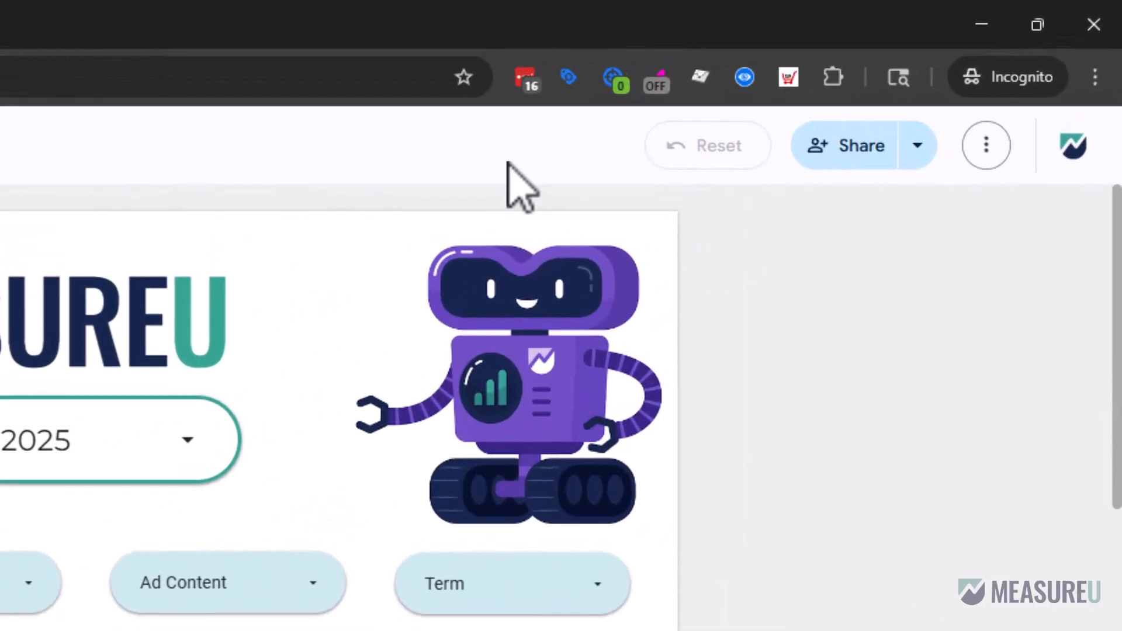
click(985, 147)
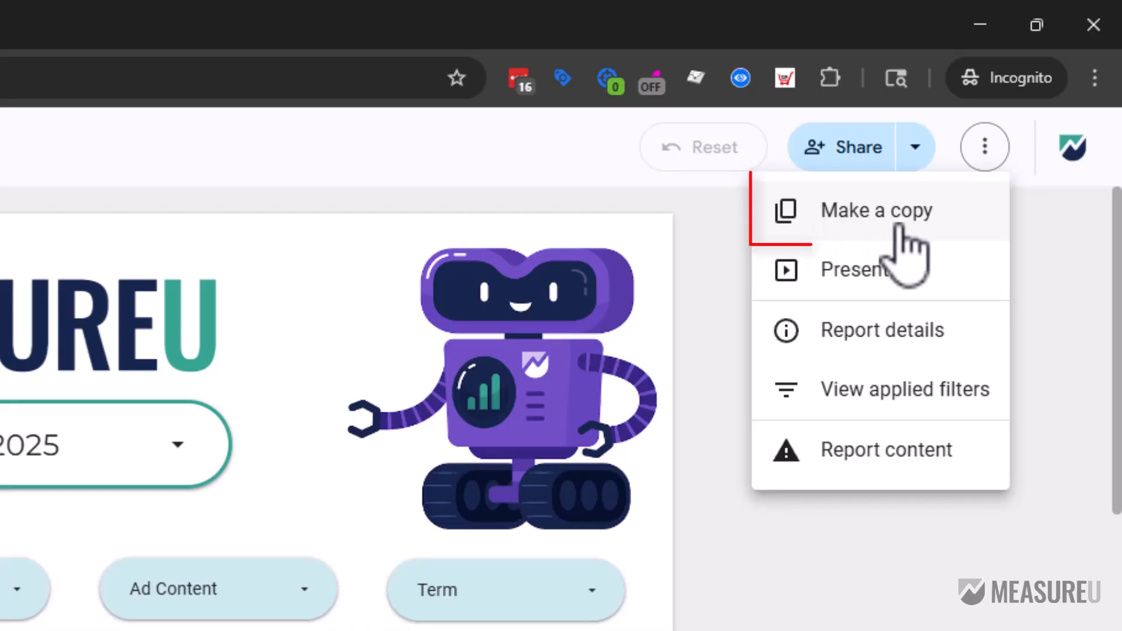
click(942, 233)
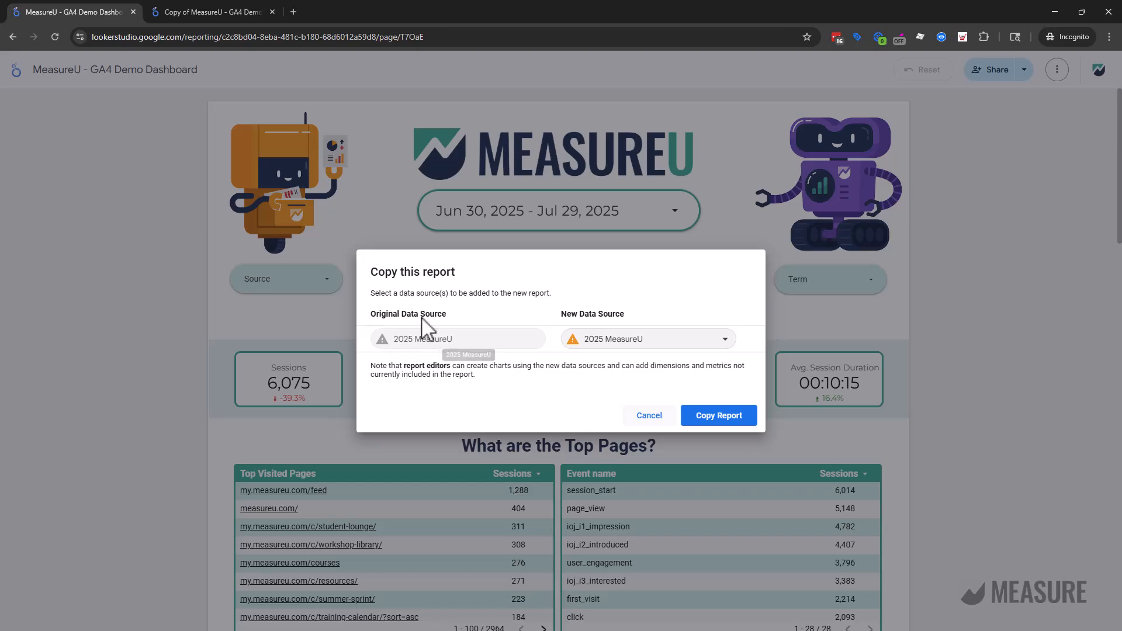
click(612, 345)
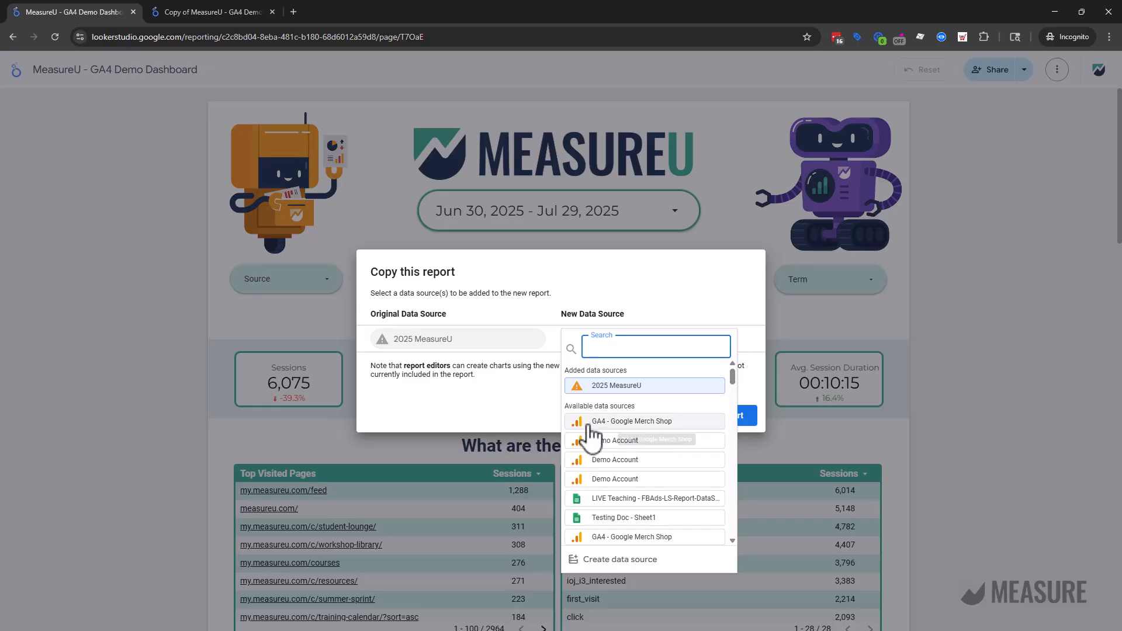
scroll(596, 438, down, 2)
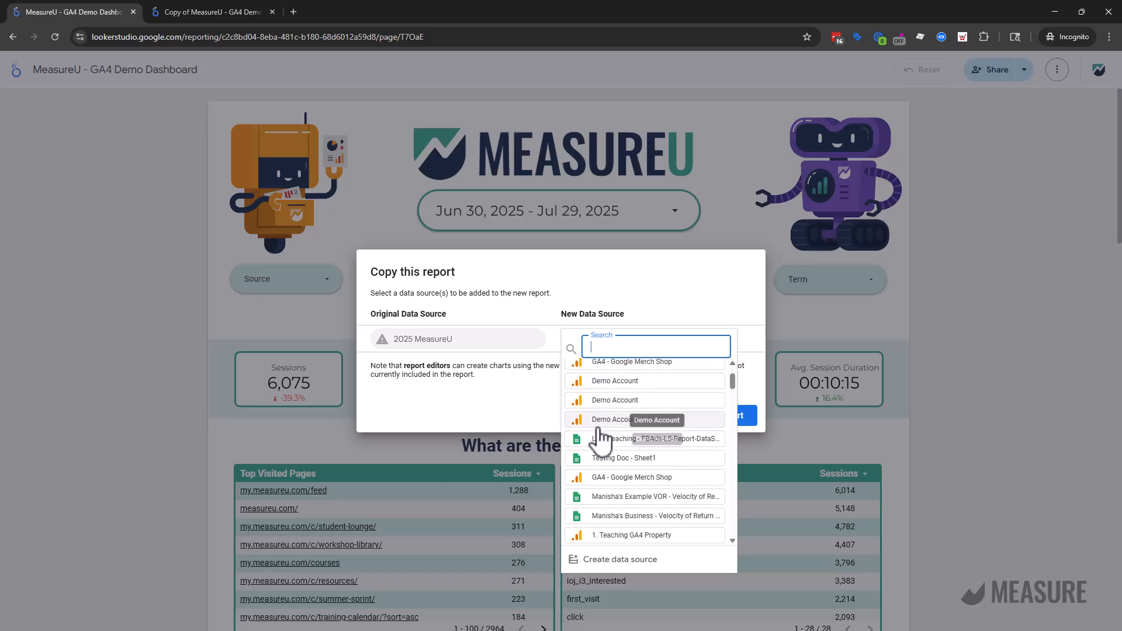
scroll(598, 432, down, 2)
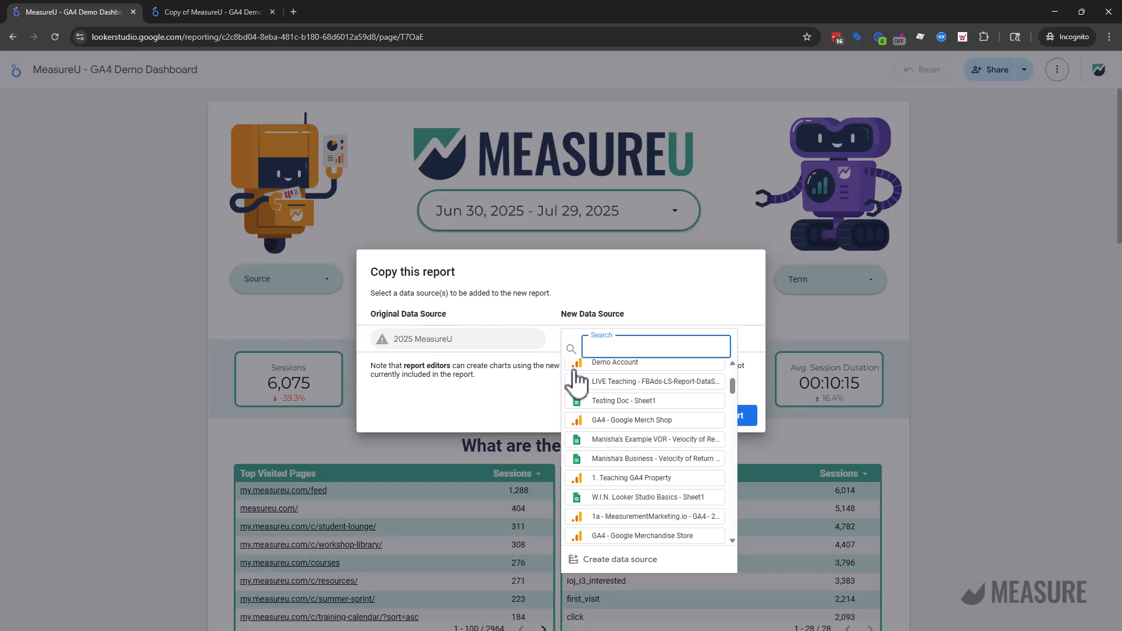
scroll(626, 387, up, 3)
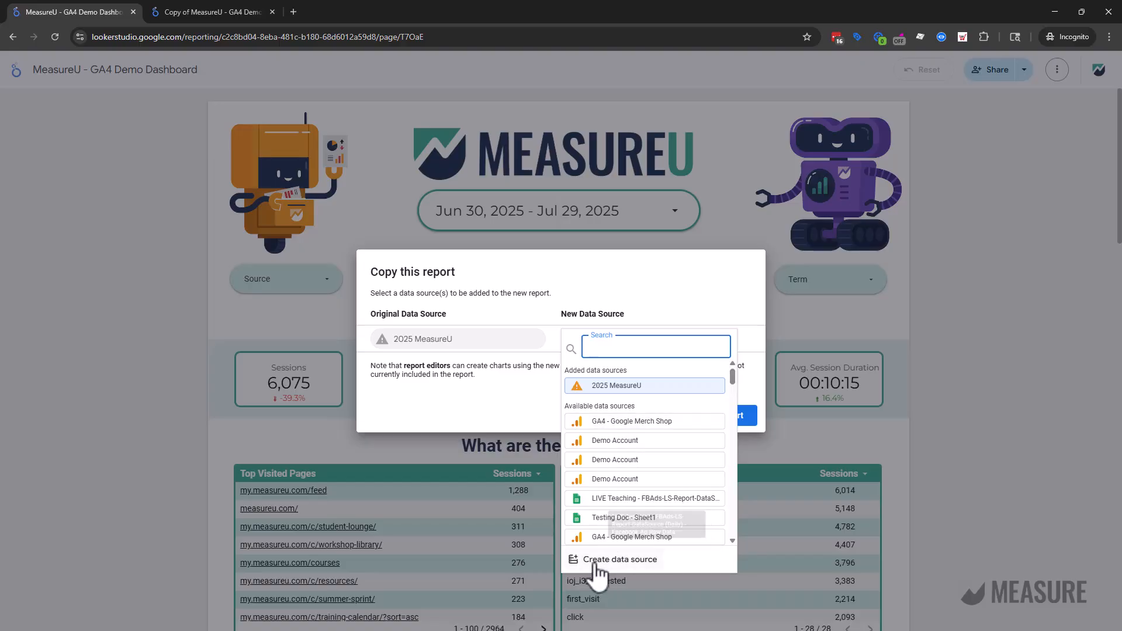
Step: Create a Google Analytics data source from the Demo Account's GA4 - Google Merch Shop property and add it to the report copy
click(622, 561)
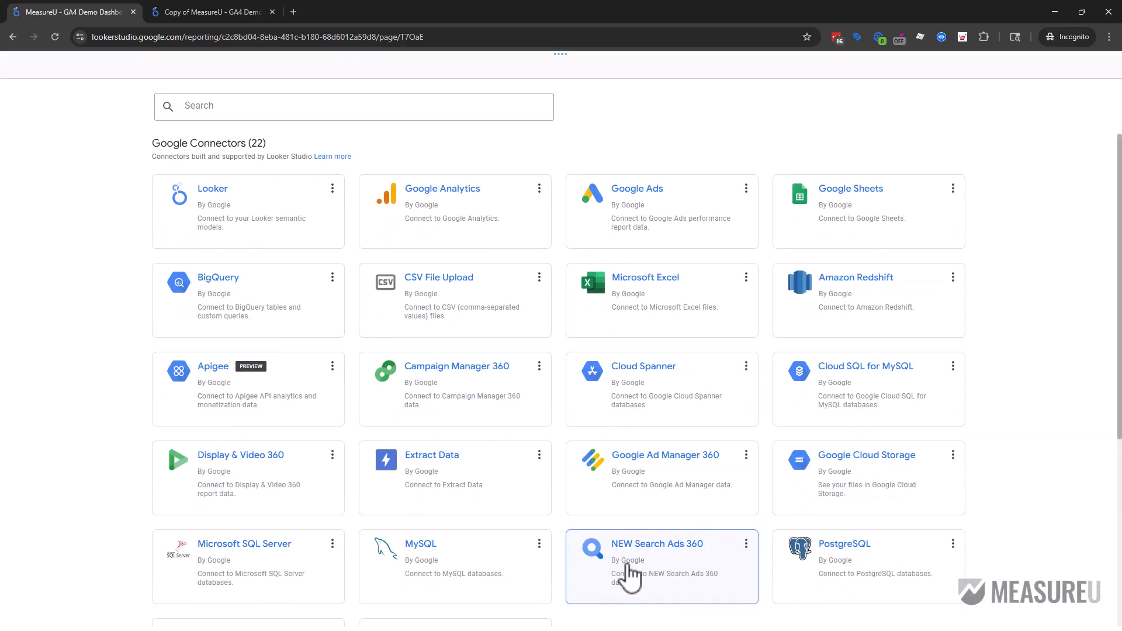
click(442, 205)
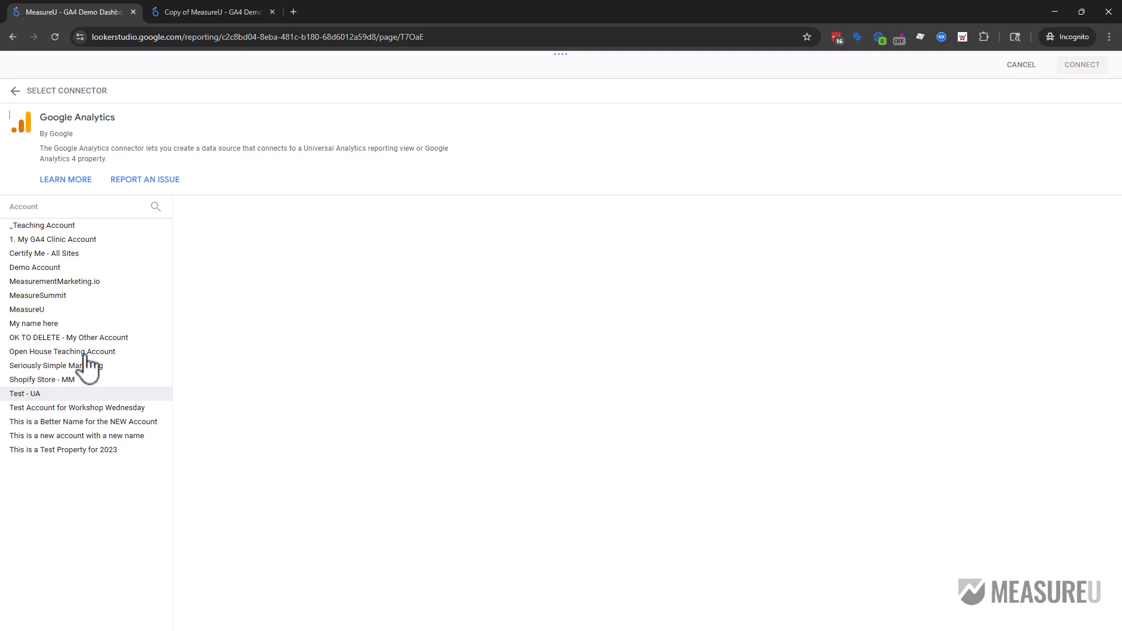
click(88, 267)
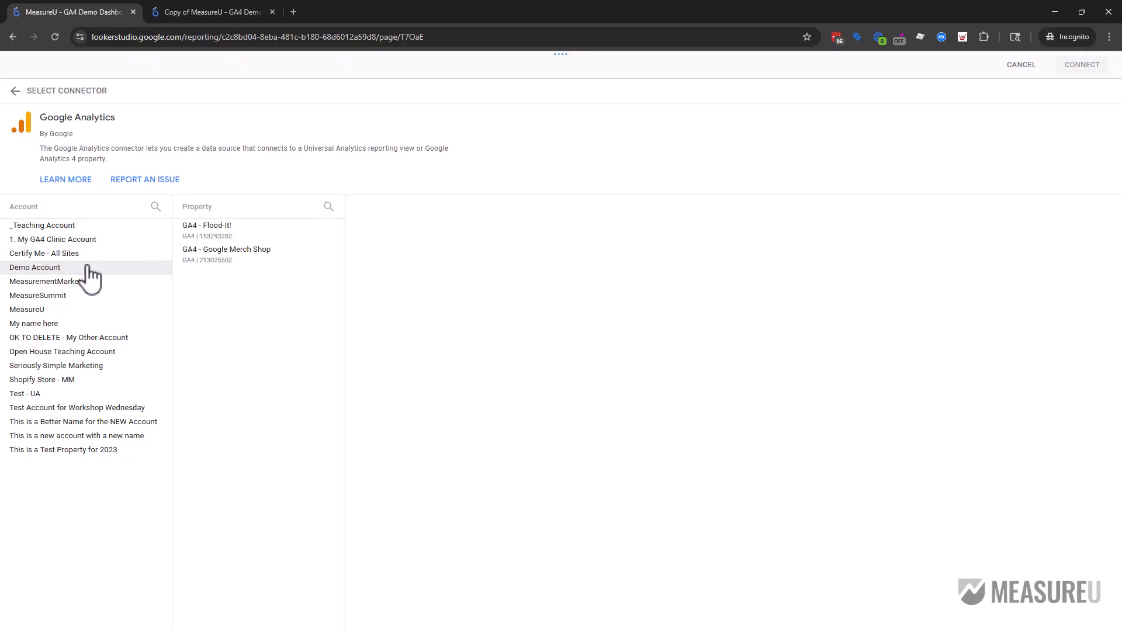
click(252, 264)
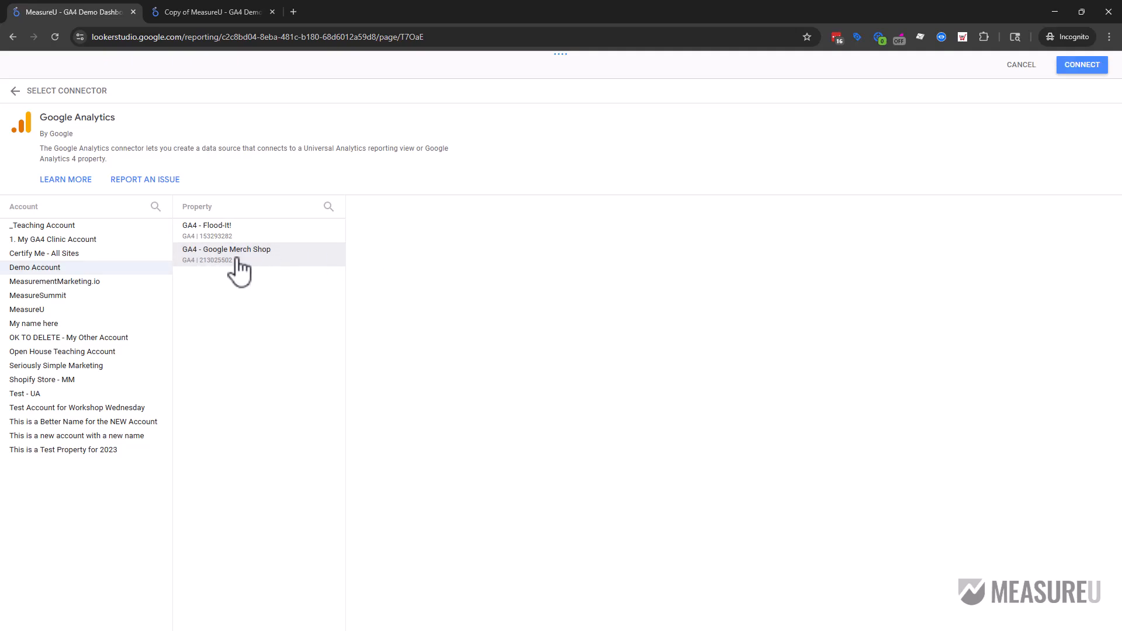
click(1083, 66)
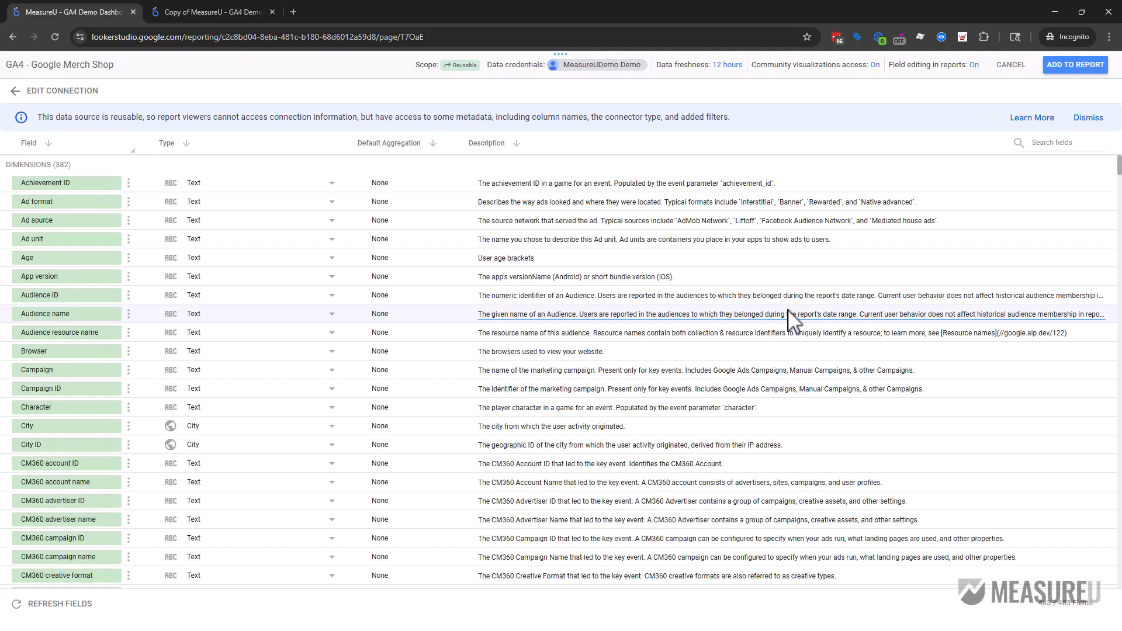
click(1104, 67)
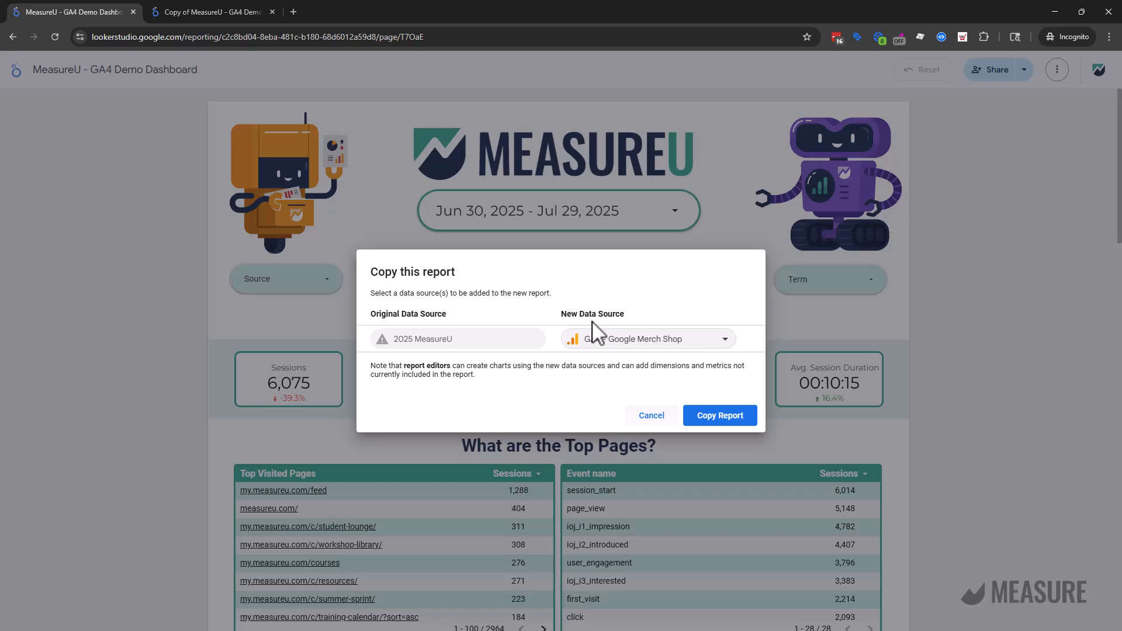
Step: Finish copying the report with the GA4 - Google Merch Shop source and open the copy's list of added data sources
click(711, 416)
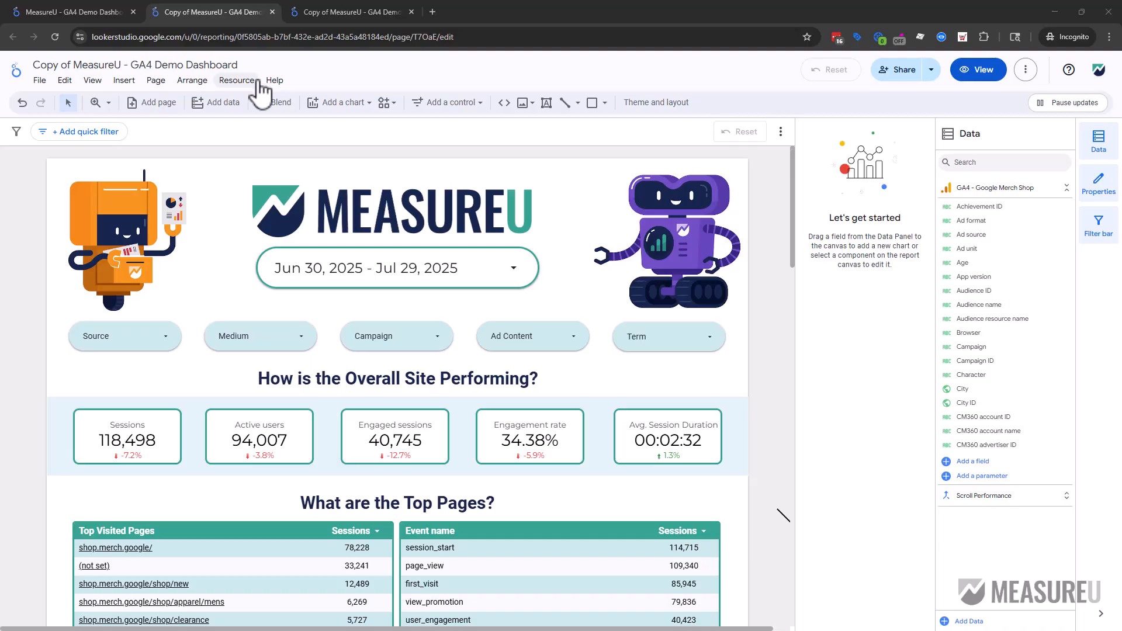
click(256, 82)
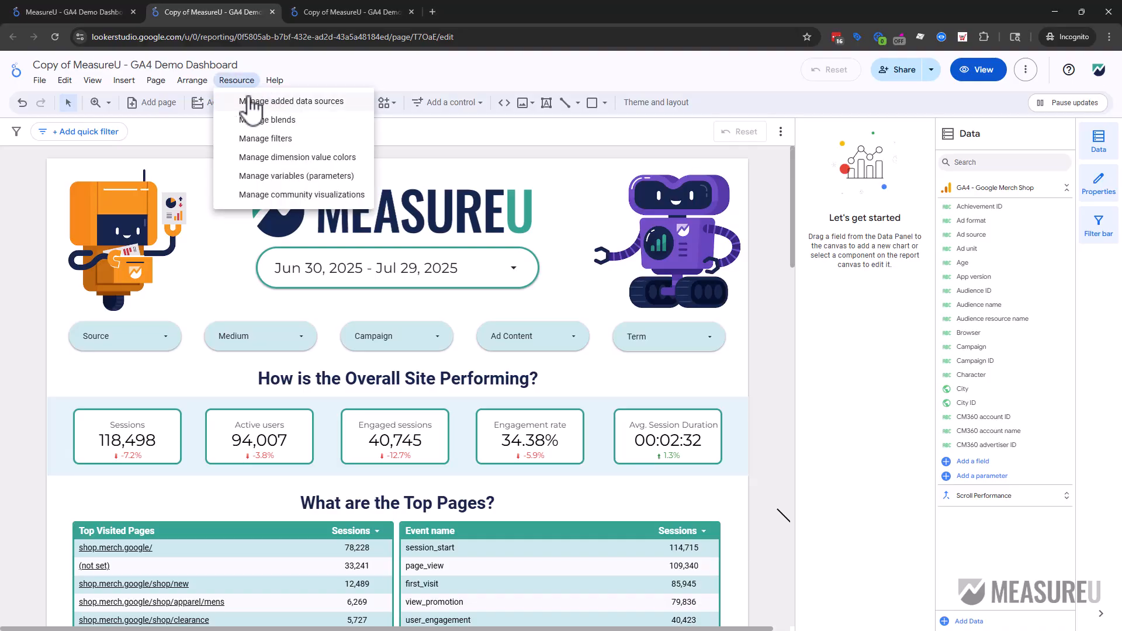
click(257, 102)
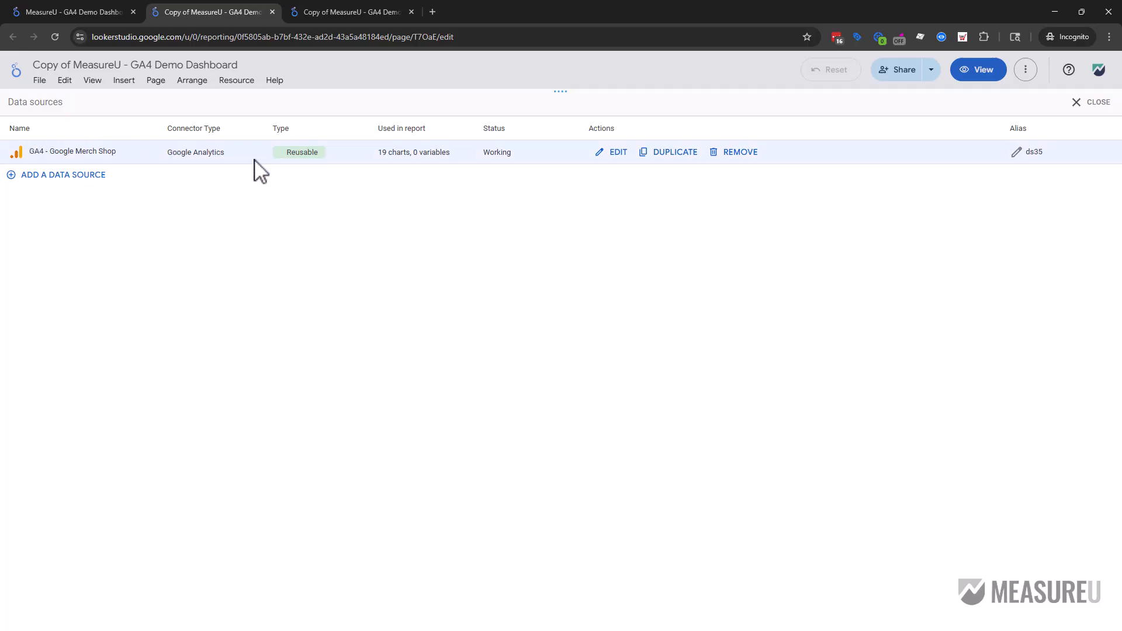
Step: Return to the original dashboard and make another copy, keeping 2025 MeasureU as the data source
click(83, 10)
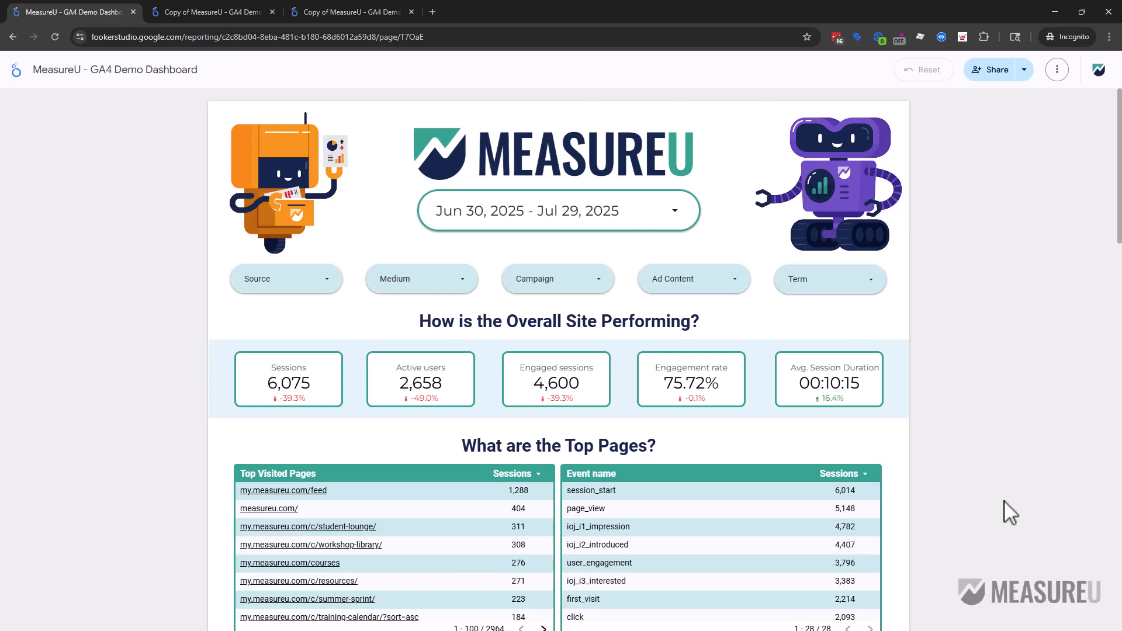
click(1056, 70)
click(1039, 98)
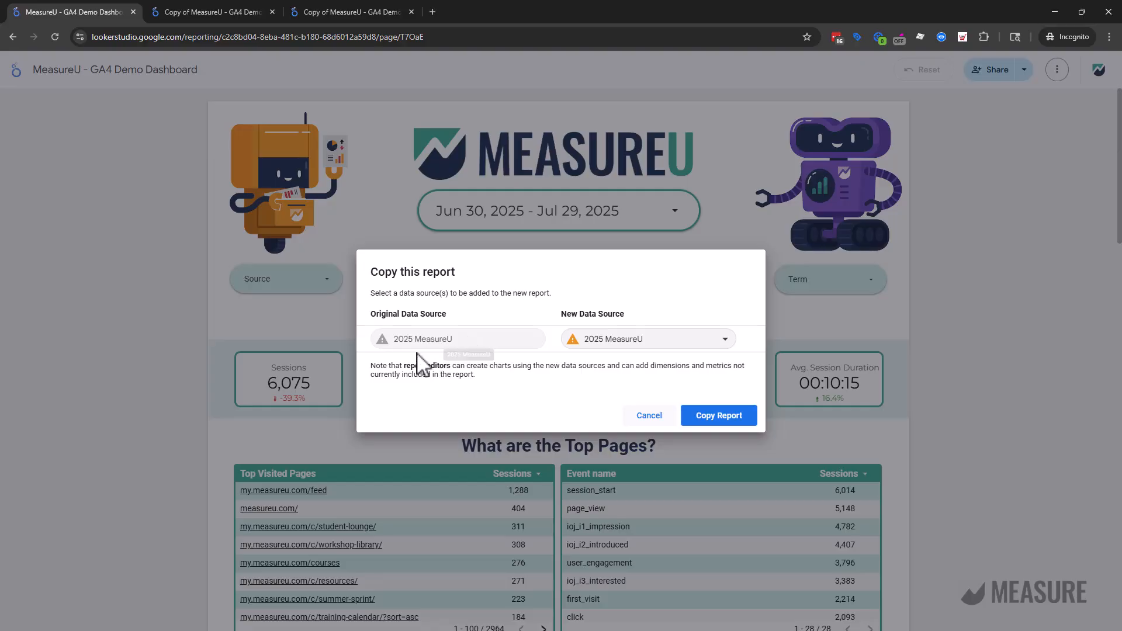
click(740, 418)
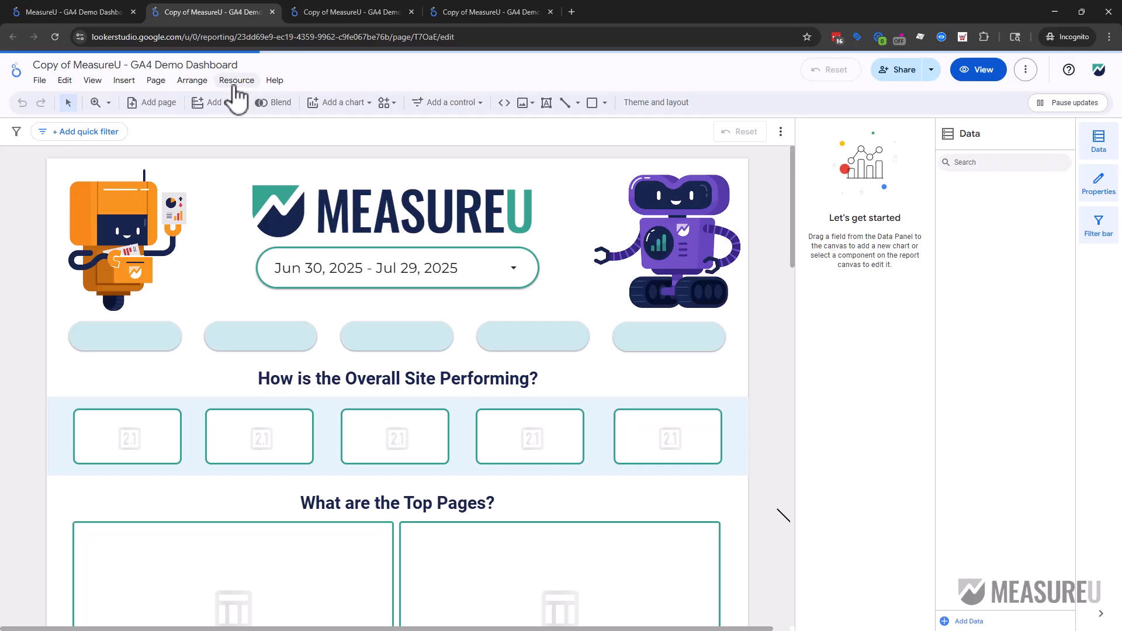
Step: Check the added data sources in the new 2025 MeasureU copy, then look through its file and version history options
click(237, 81)
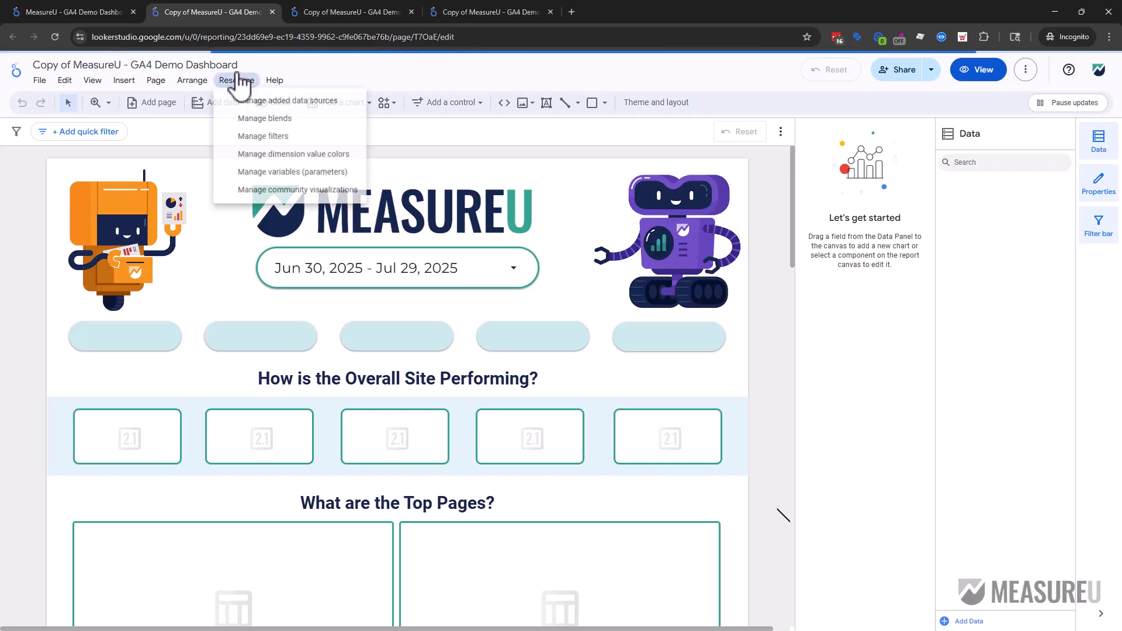
click(264, 106)
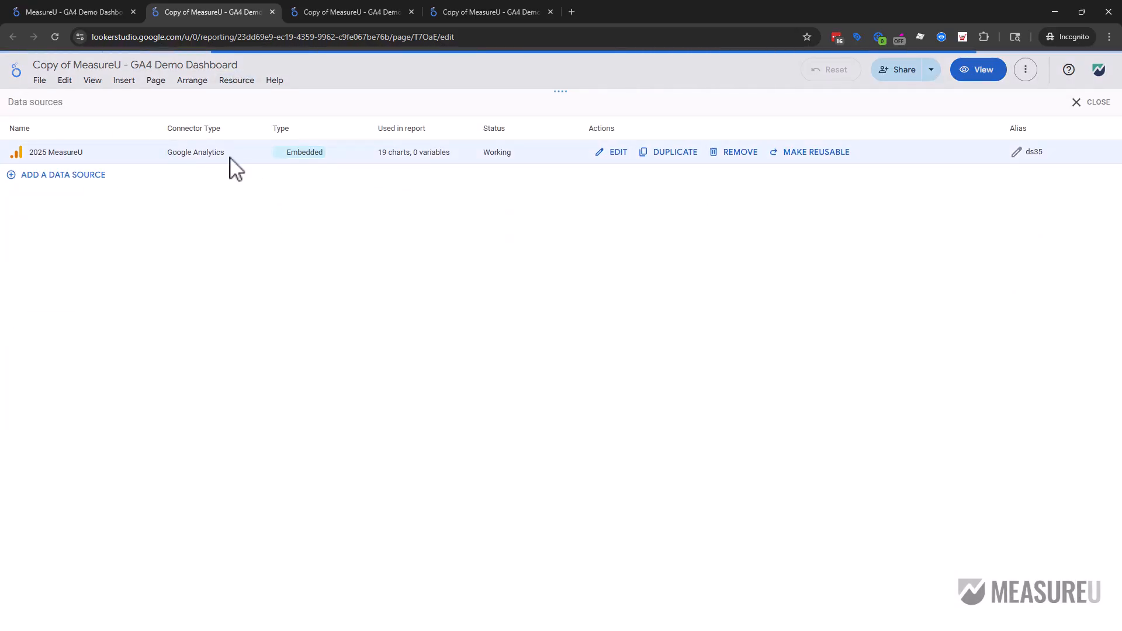
click(1091, 104)
click(39, 80)
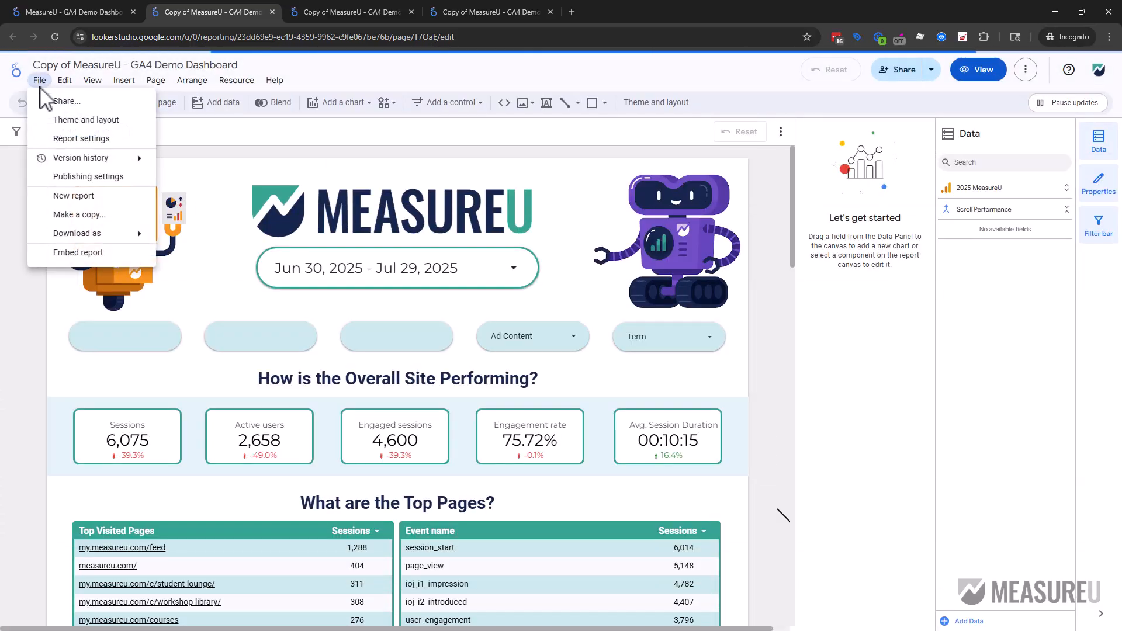
mouse_move(60, 162)
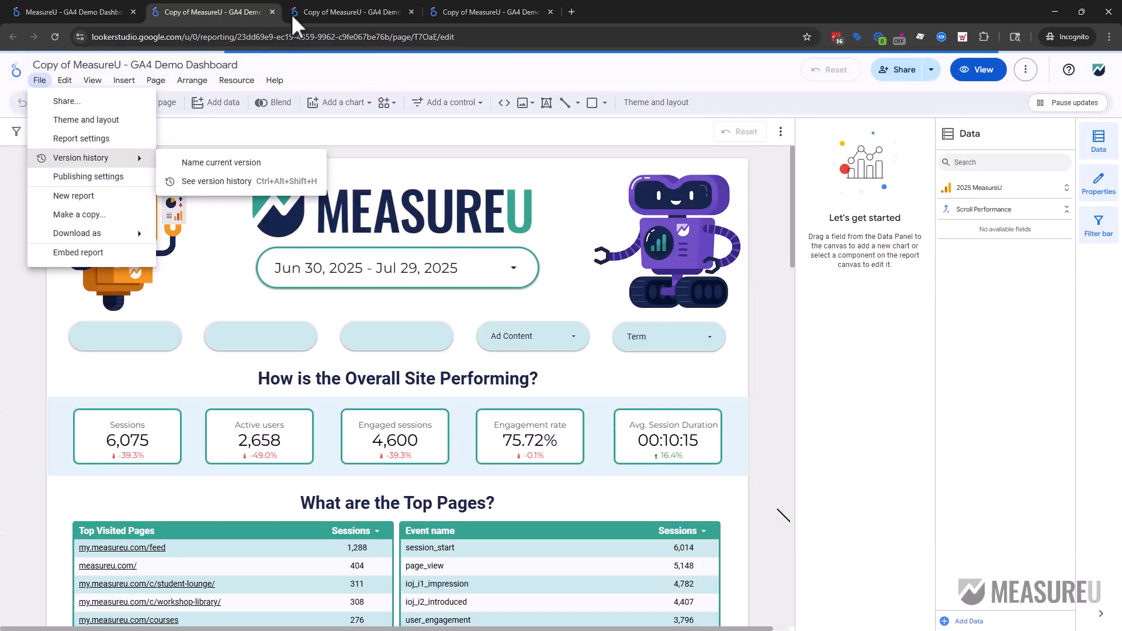
Step: Start a further copy of the original dashboard with Demo Account as its new data source and reopen the source list
click(88, 13)
click(1056, 69)
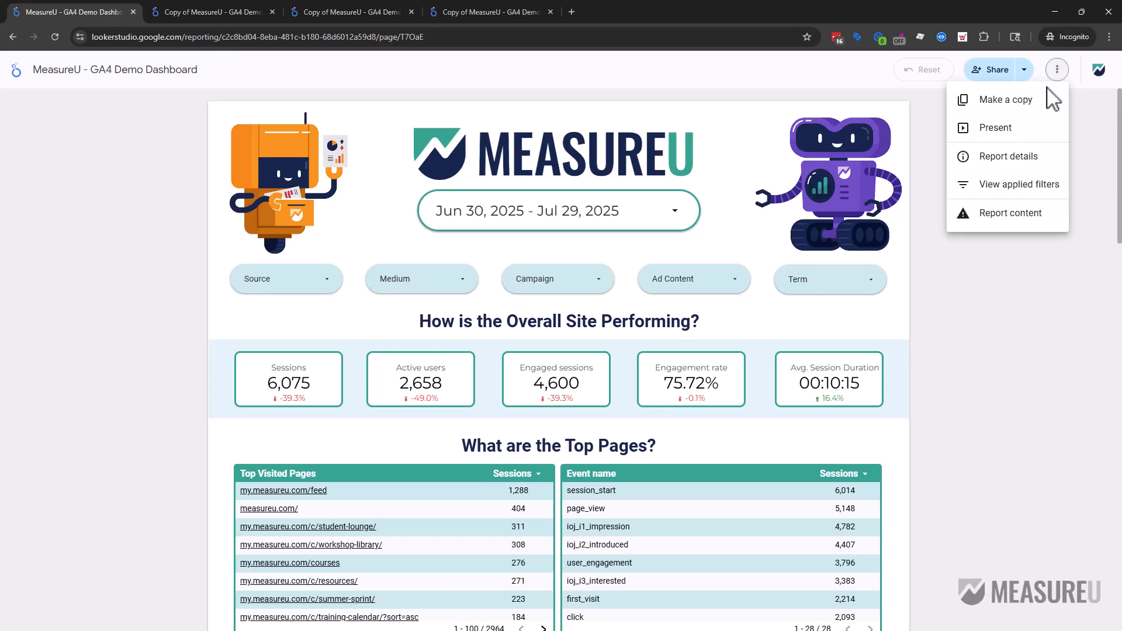
click(1046, 70)
click(707, 344)
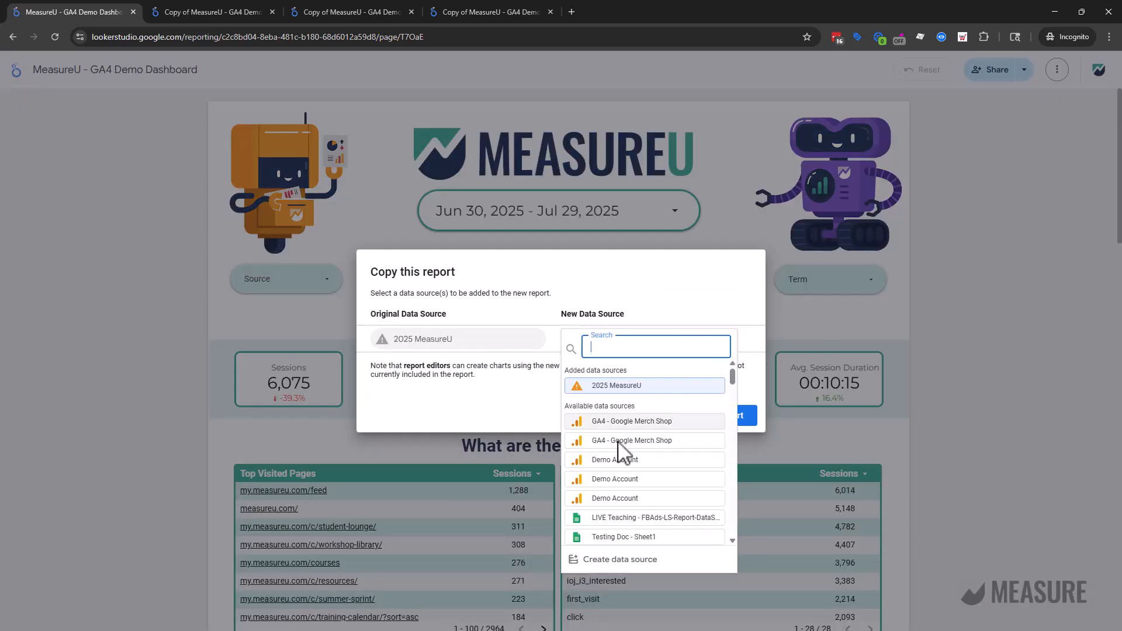
click(600, 461)
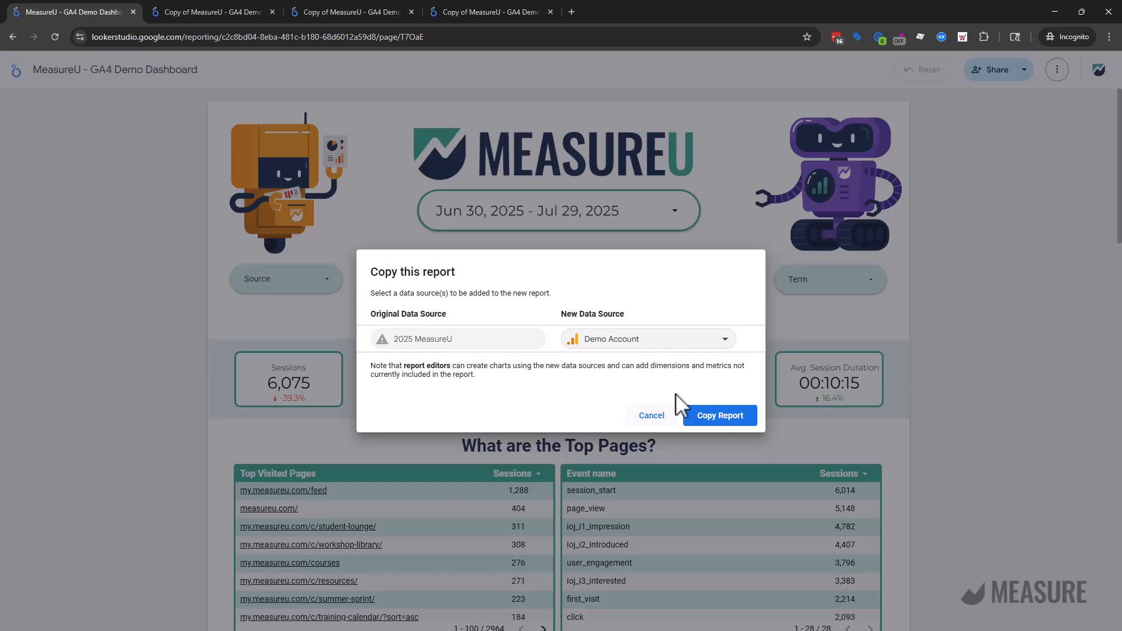
click(609, 340)
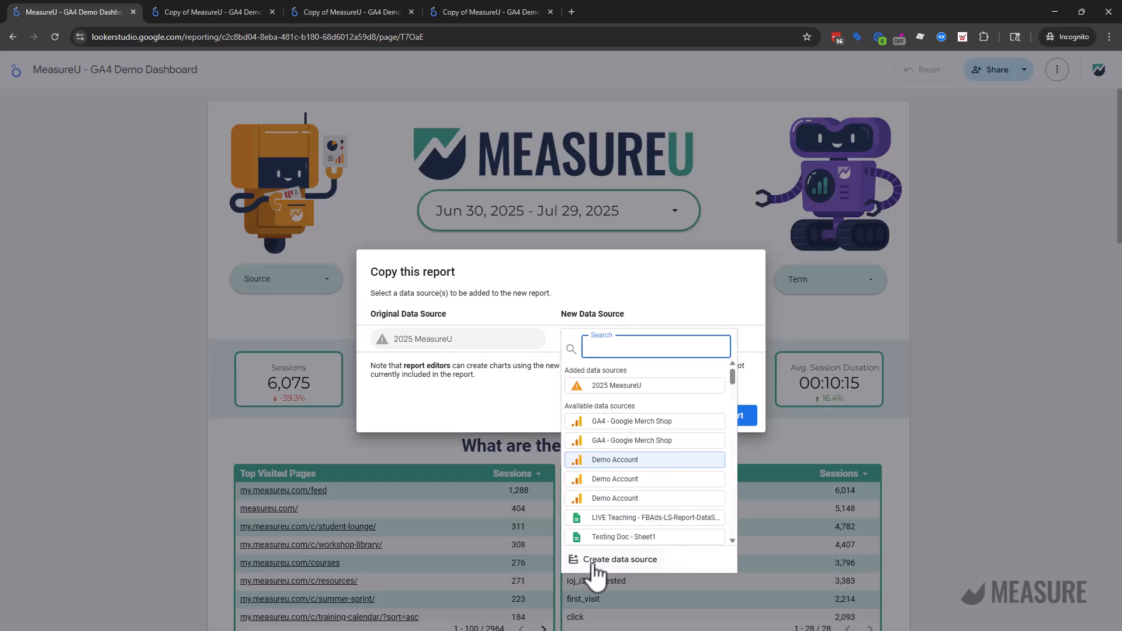
click(656, 269)
Step: Close the copy that uses 2025 MeasureU and cancel the pending copy of the original dashboard
click(201, 13)
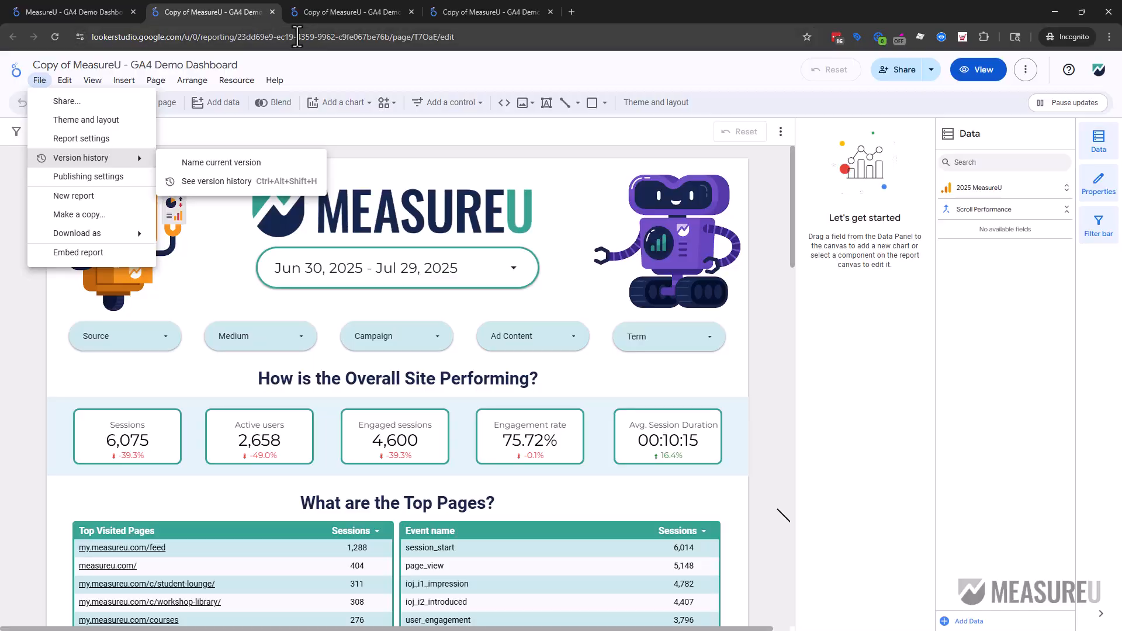
click(236, 80)
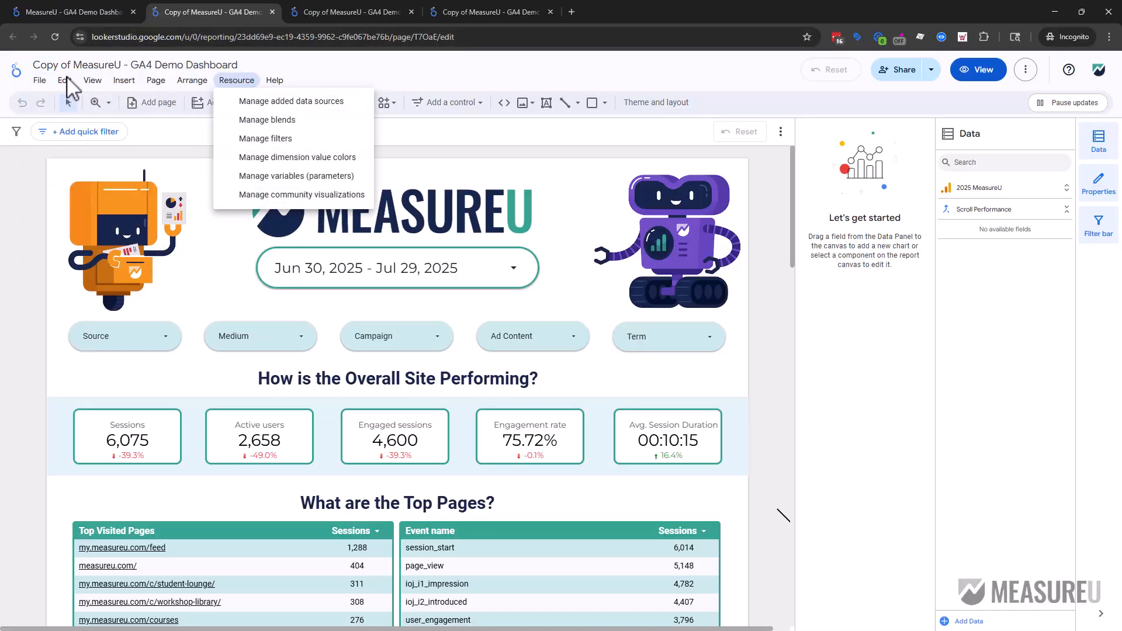
click(271, 12)
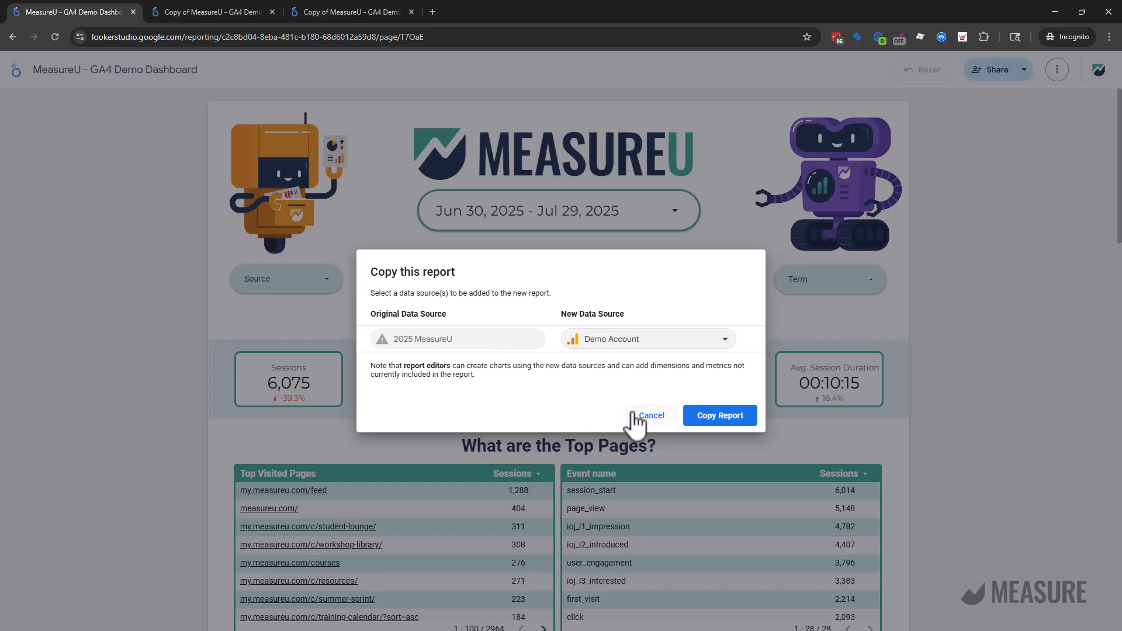
click(661, 418)
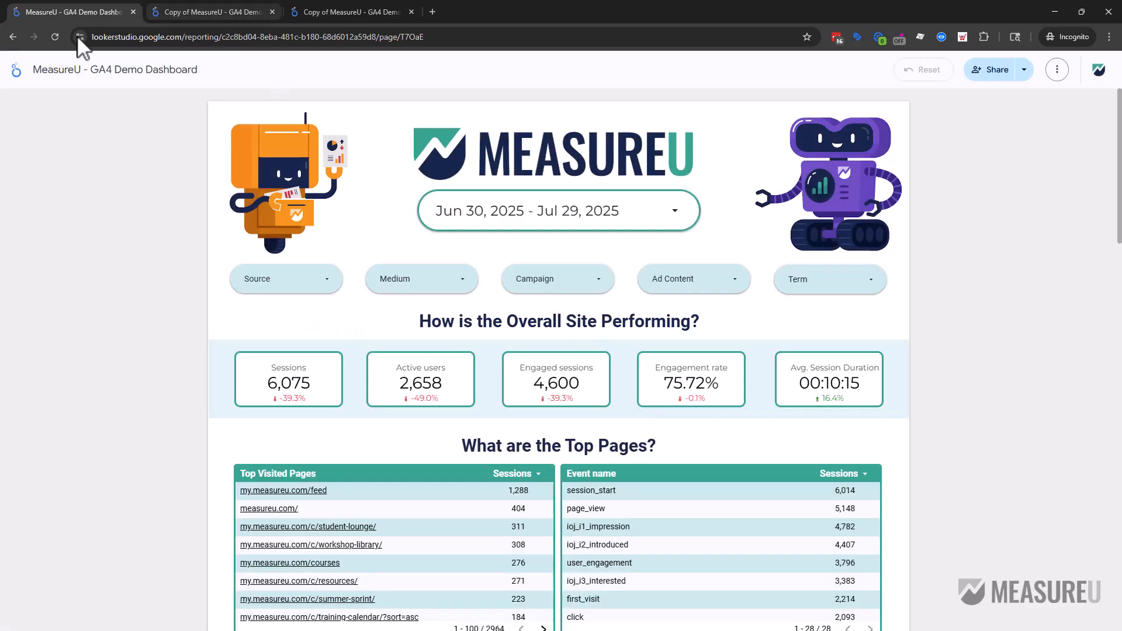
Step: Open the Google Merch Shop copy and inspect the properties of the MeasureU logo and both robot images
click(374, 13)
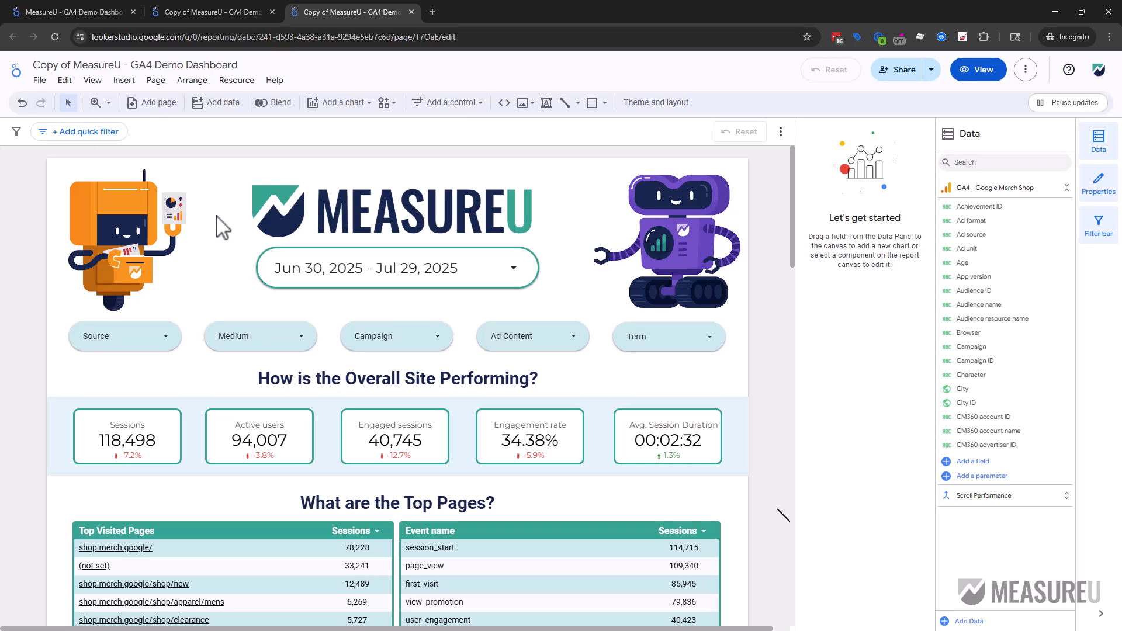
click(385, 219)
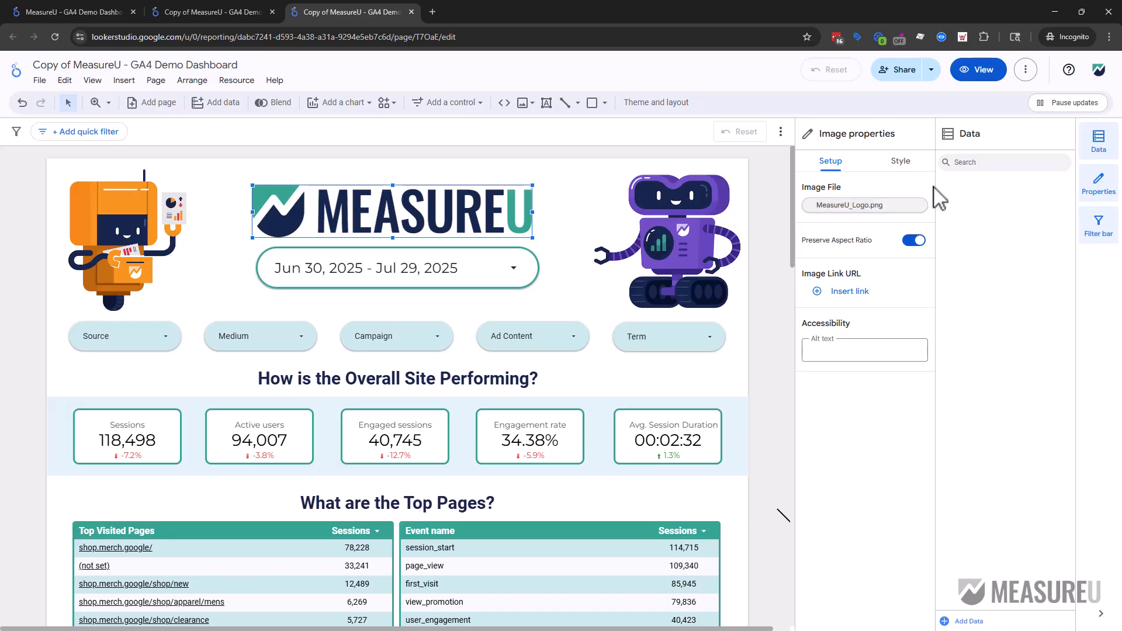
click(209, 197)
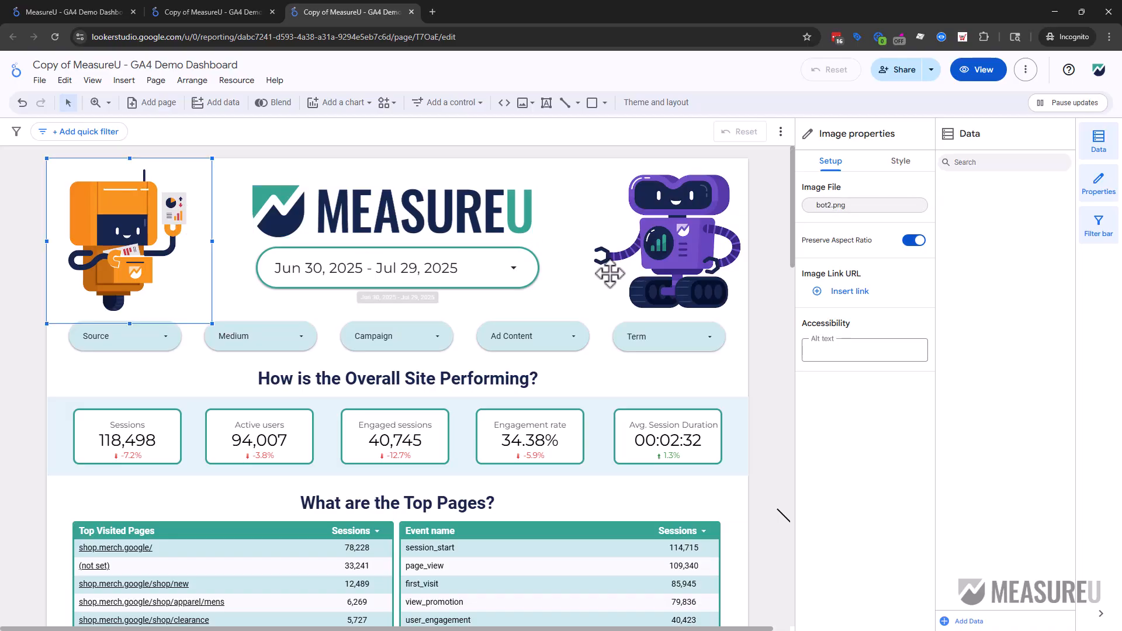
click(587, 236)
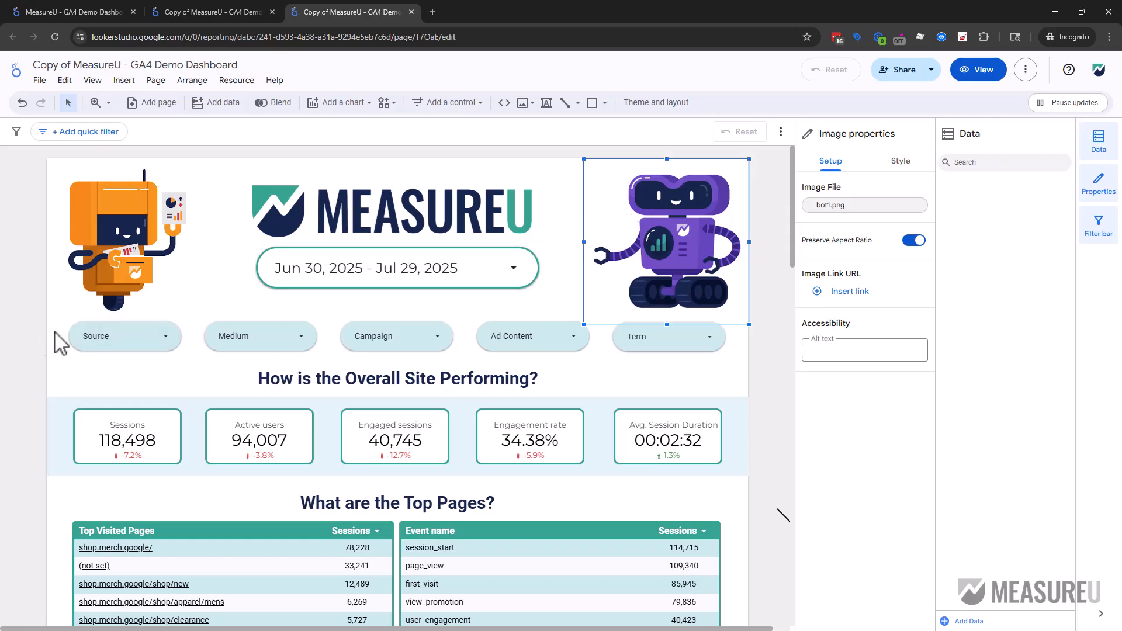
Step: Open the Source drop-down control's properties and check which source field its control field uses
click(127, 345)
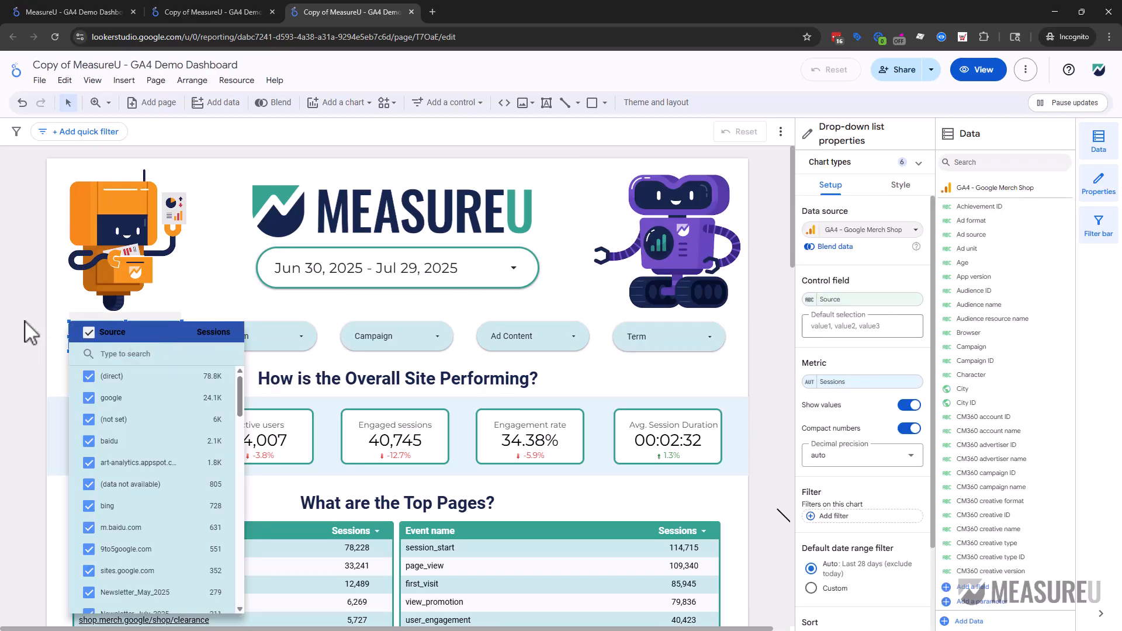
click(810, 300)
drag(795, 345, 740, 344)
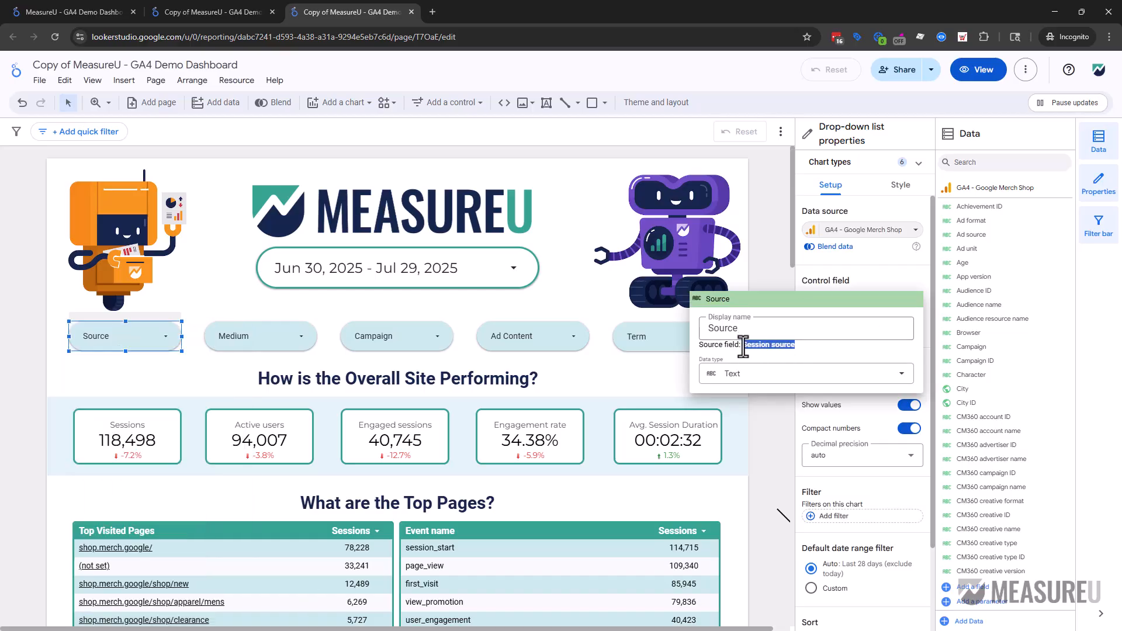
click(758, 259)
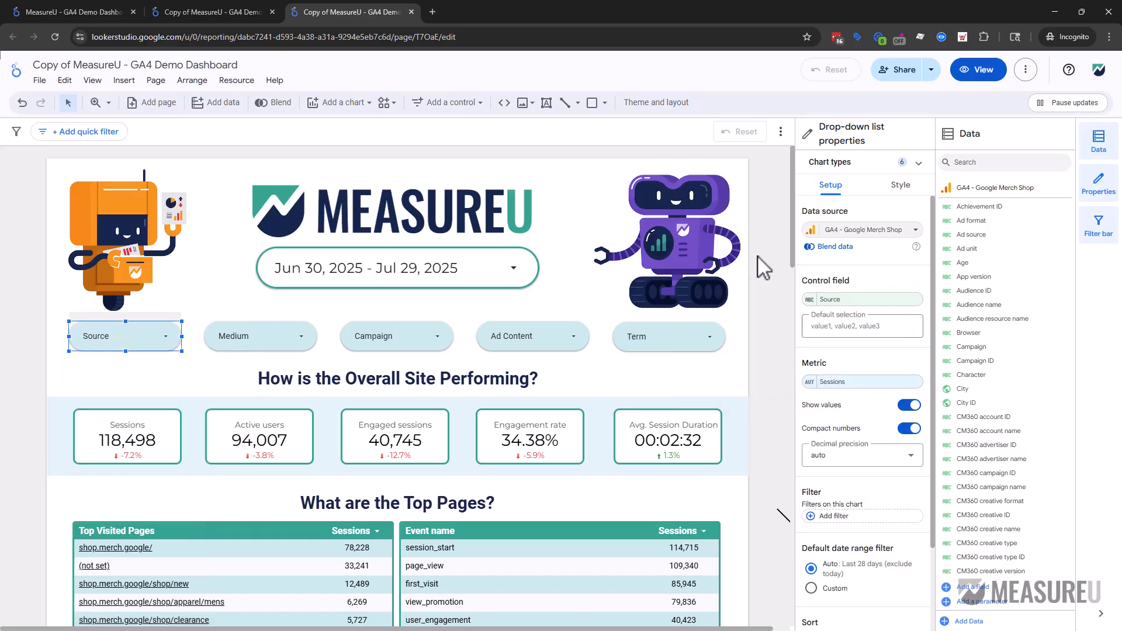
click(810, 300)
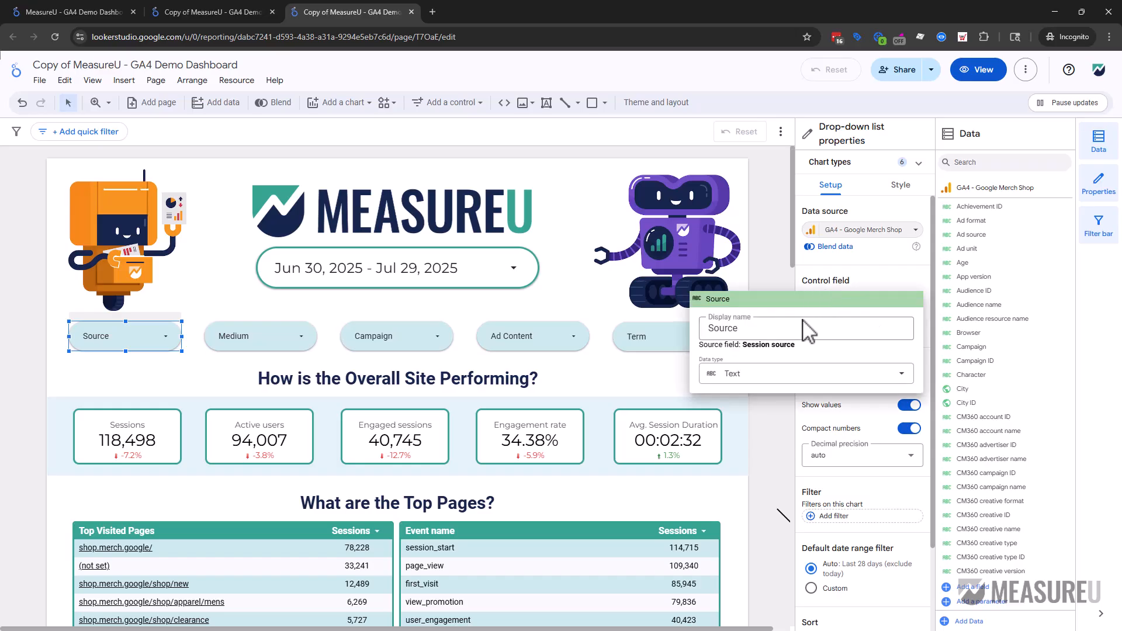
click(786, 254)
Step: Inspect the Engaged sessions scorecard's setup, including its metric, date range and comparison settings
scroll(776, 254, down, 3)
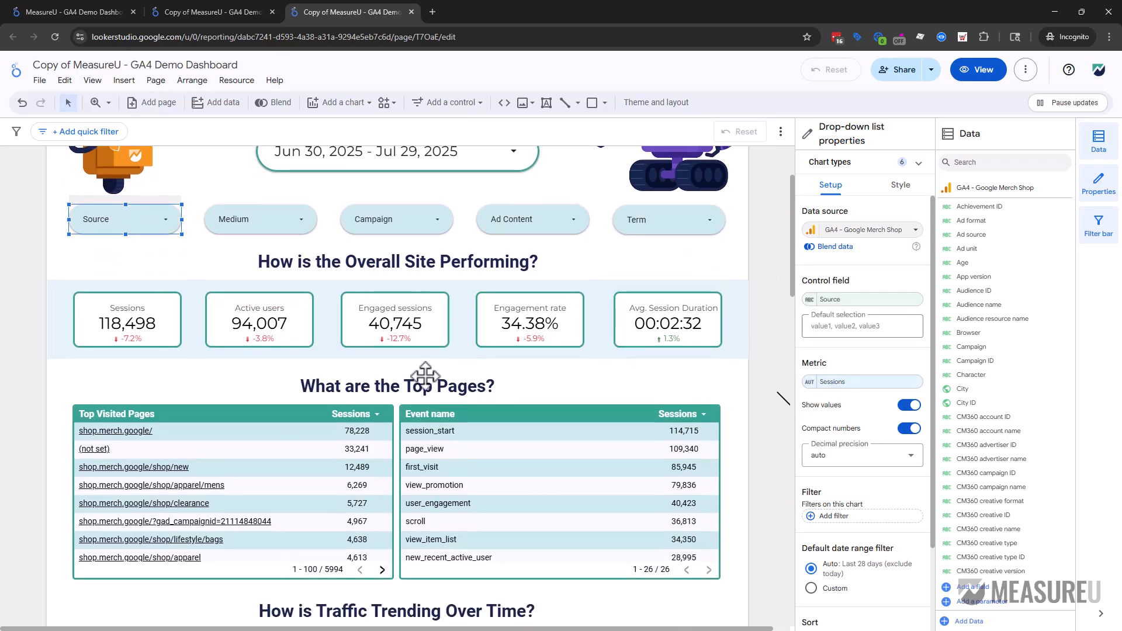
click(389, 339)
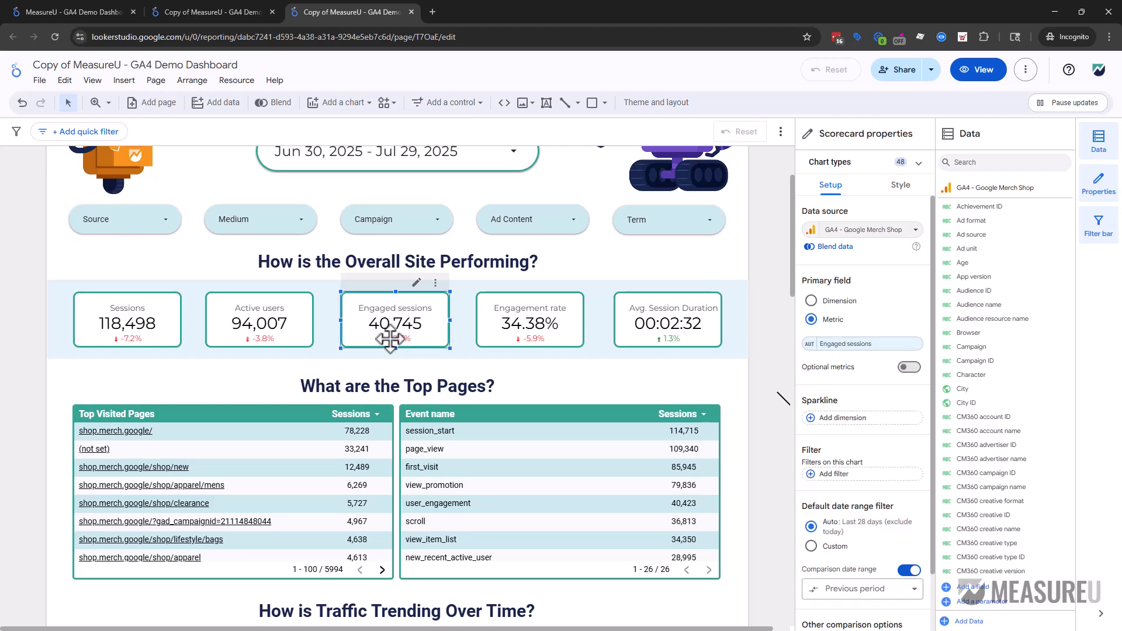
scroll(817, 390, down, 1)
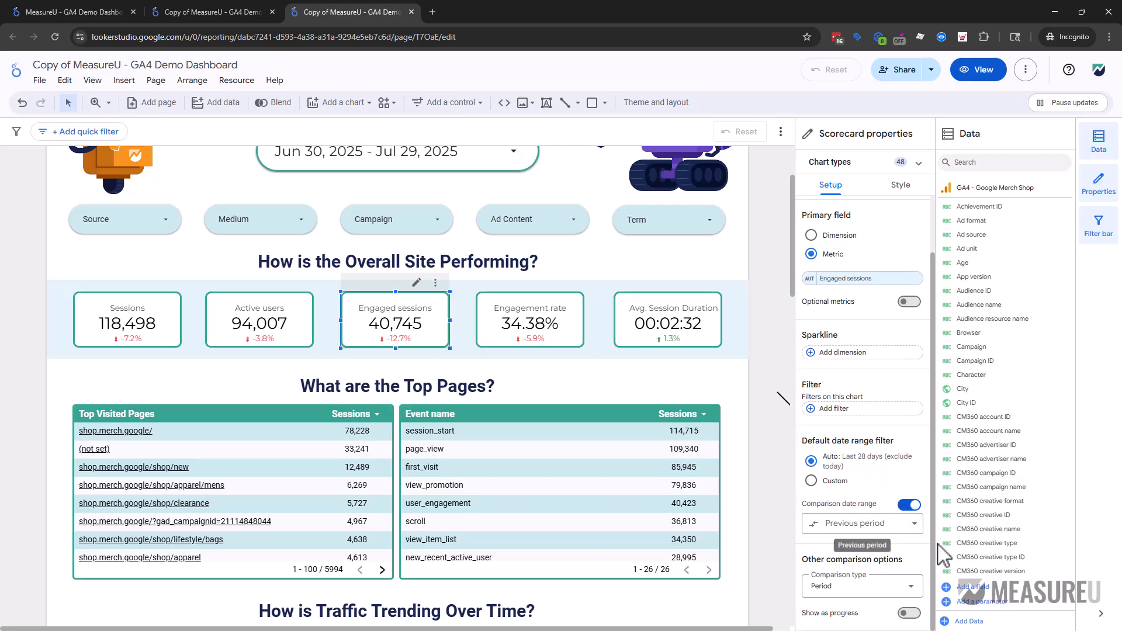
Step: Look over the copied dashboard's scorecards, tables, traffic trend chart and device pie chart from top to end
scroll(747, 334, down, 5)
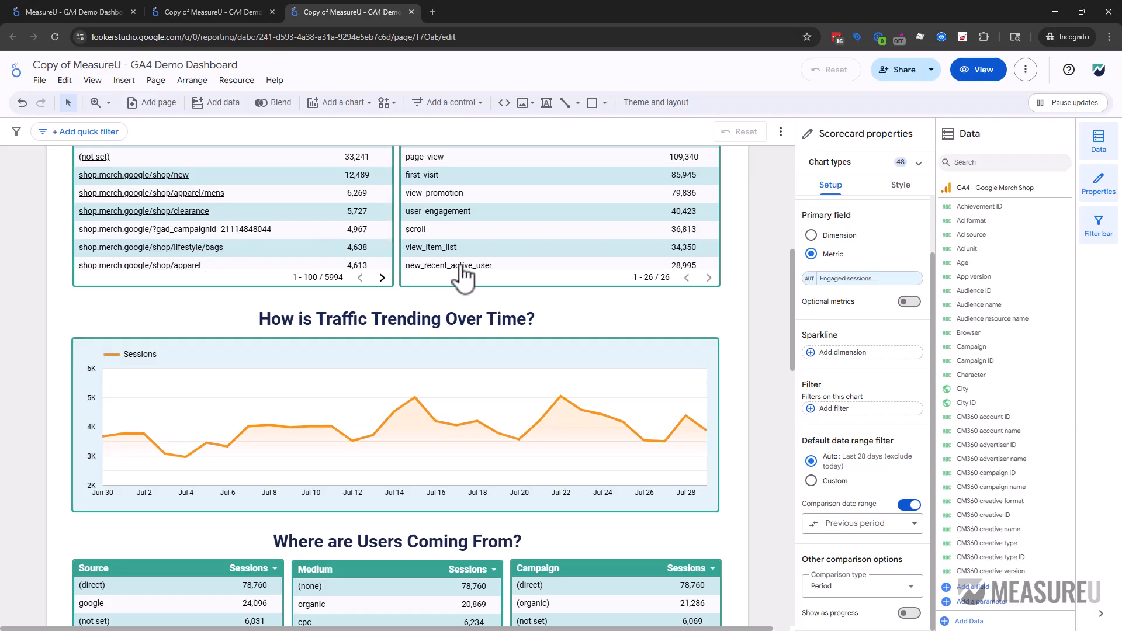
scroll(573, 306, down, 2)
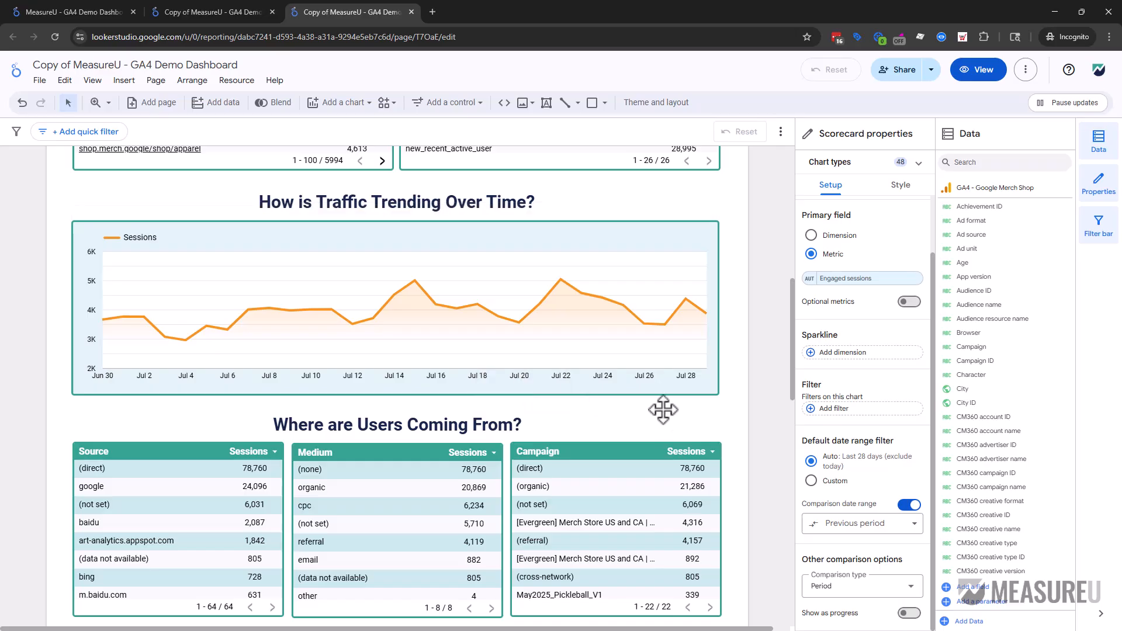
scroll(664, 409, down, 6)
scroll(663, 409, down, 4)
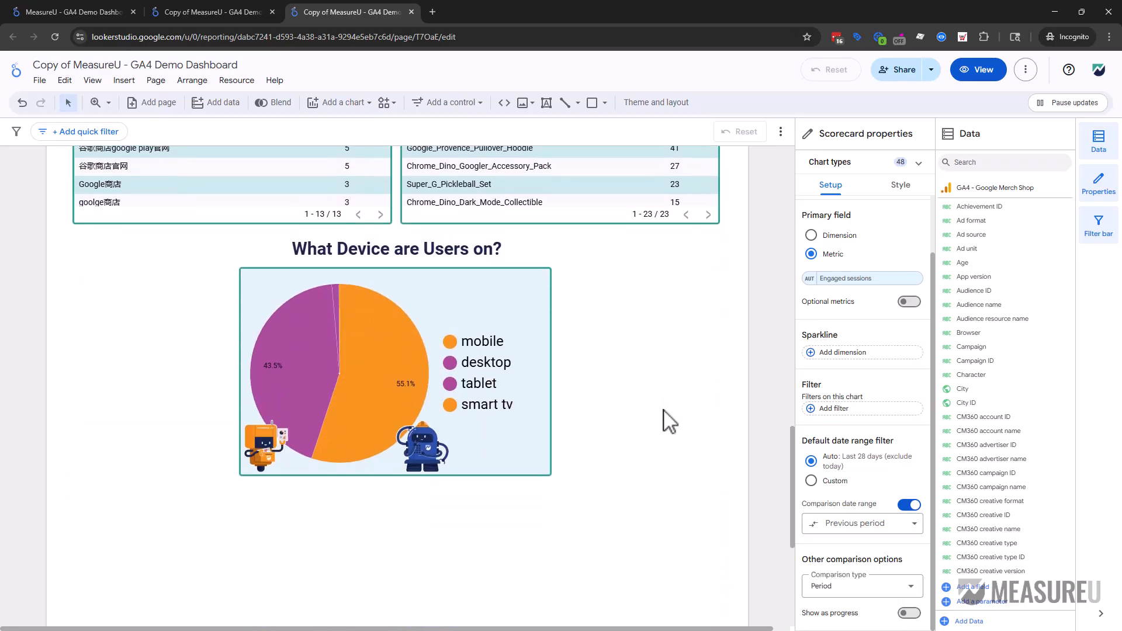
scroll(661, 411, up, 1)
scroll(665, 421, up, 6)
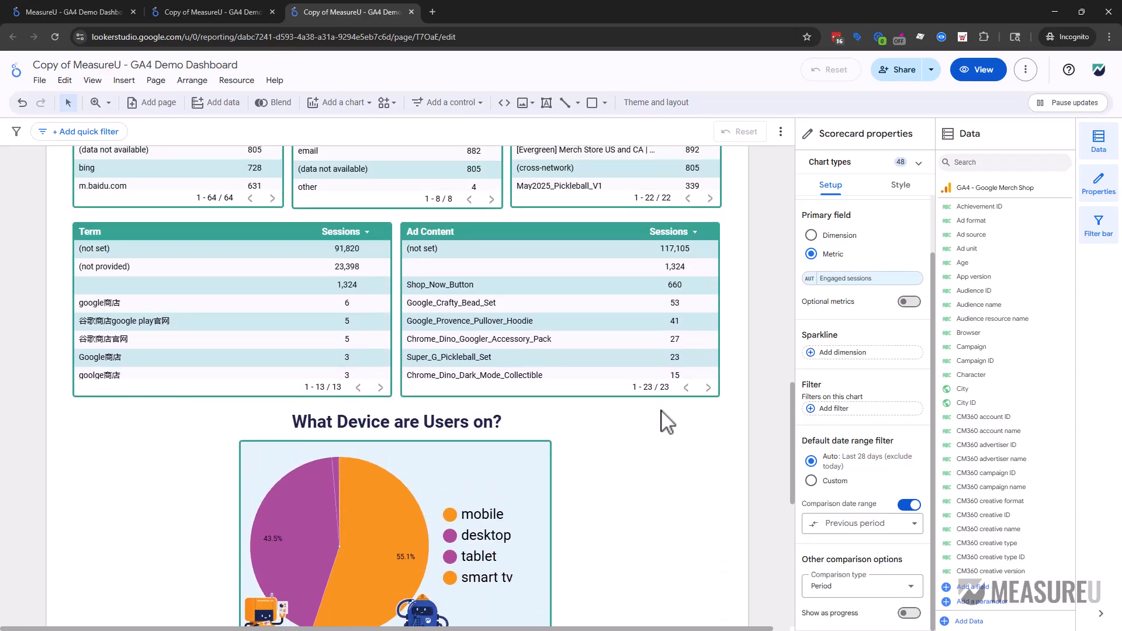
scroll(605, 432, up, 9)
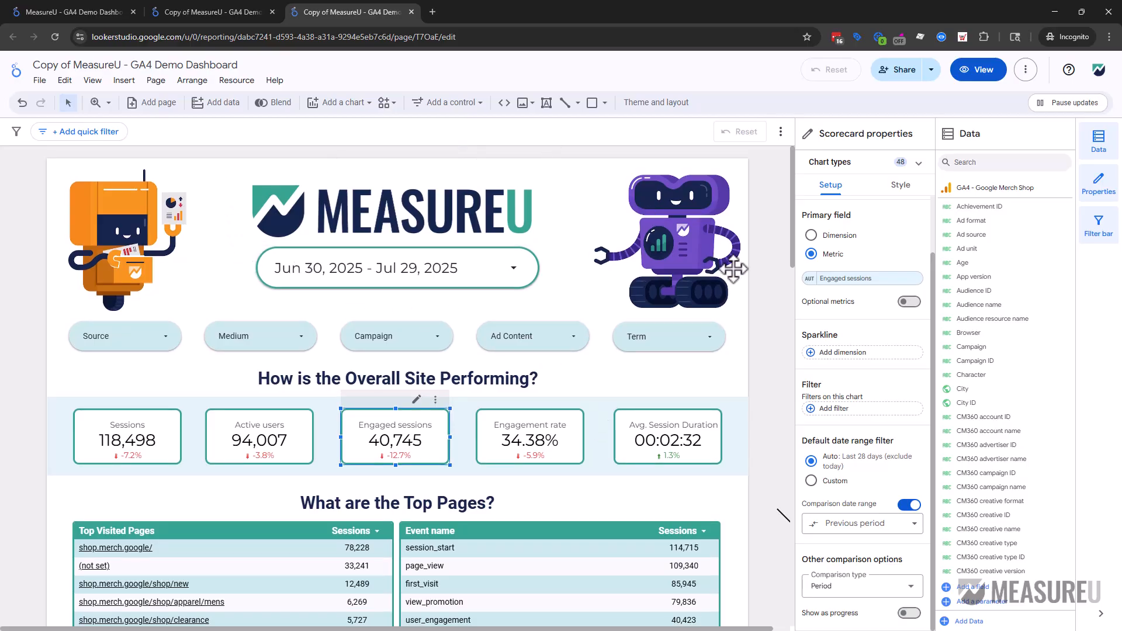
click(780, 328)
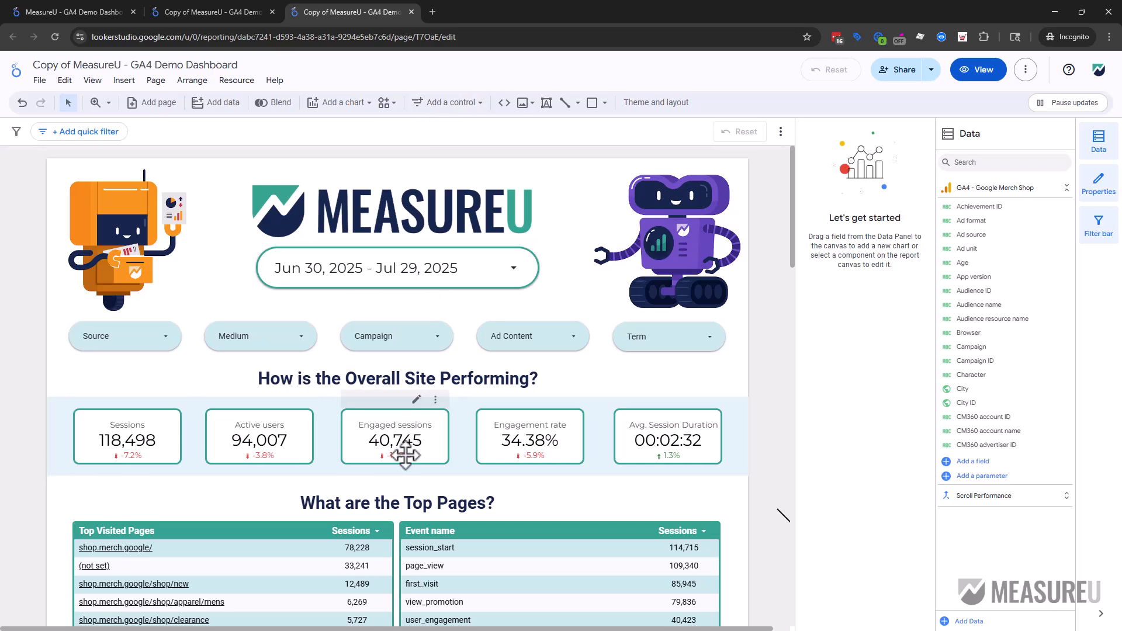
scroll(405, 454, down, 2)
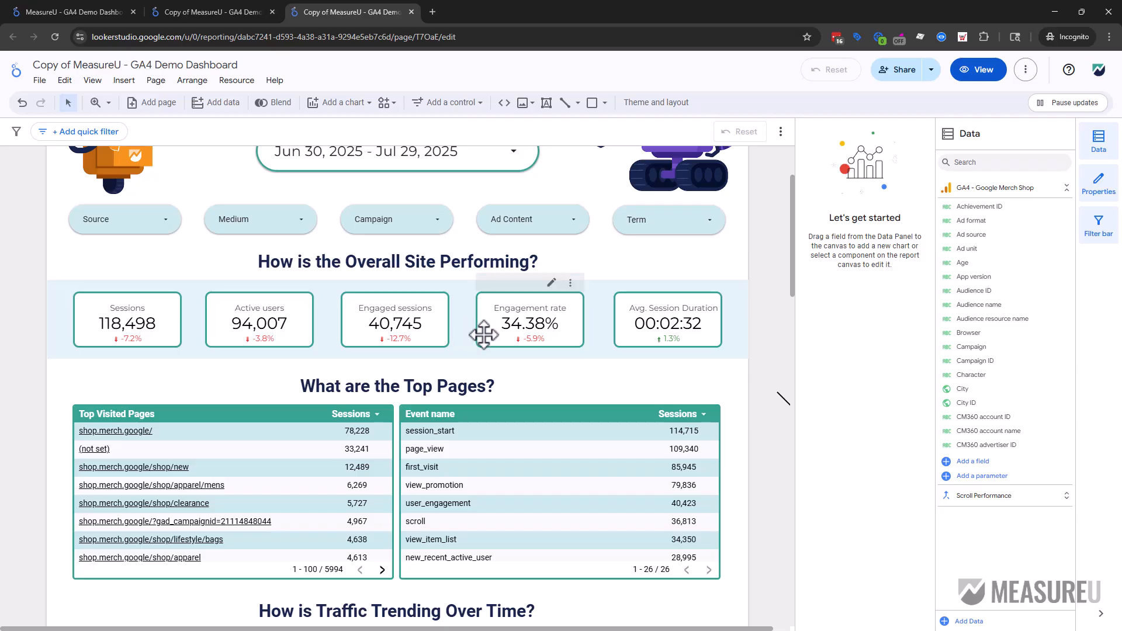
scroll(483, 334, down, 3)
scroll(483, 335, up, 3)
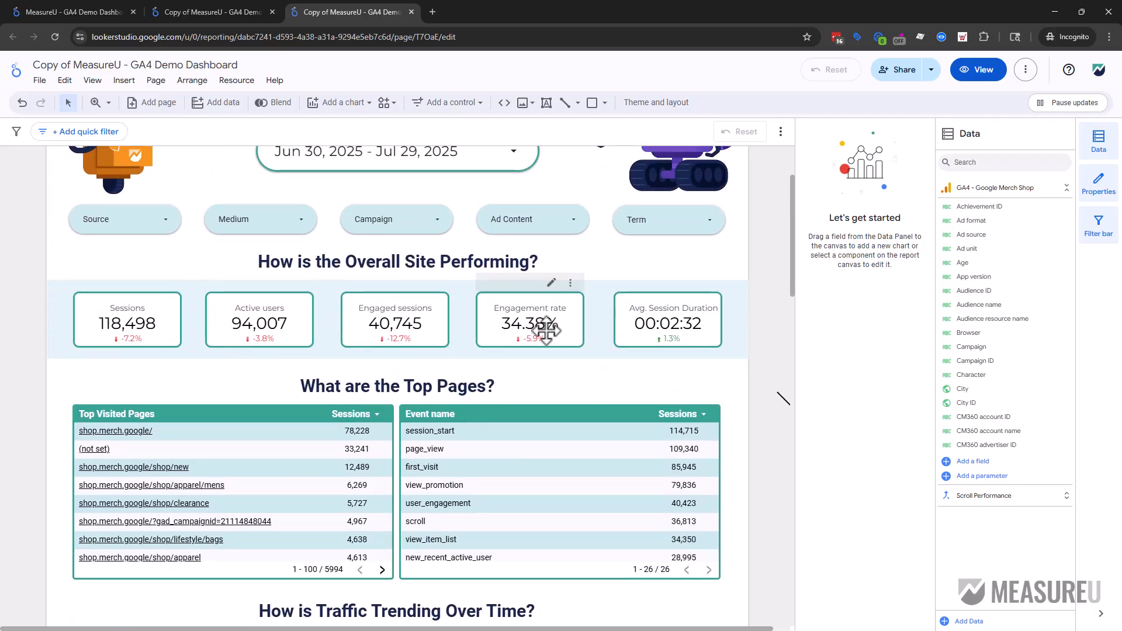
scroll(584, 327, up, 2)
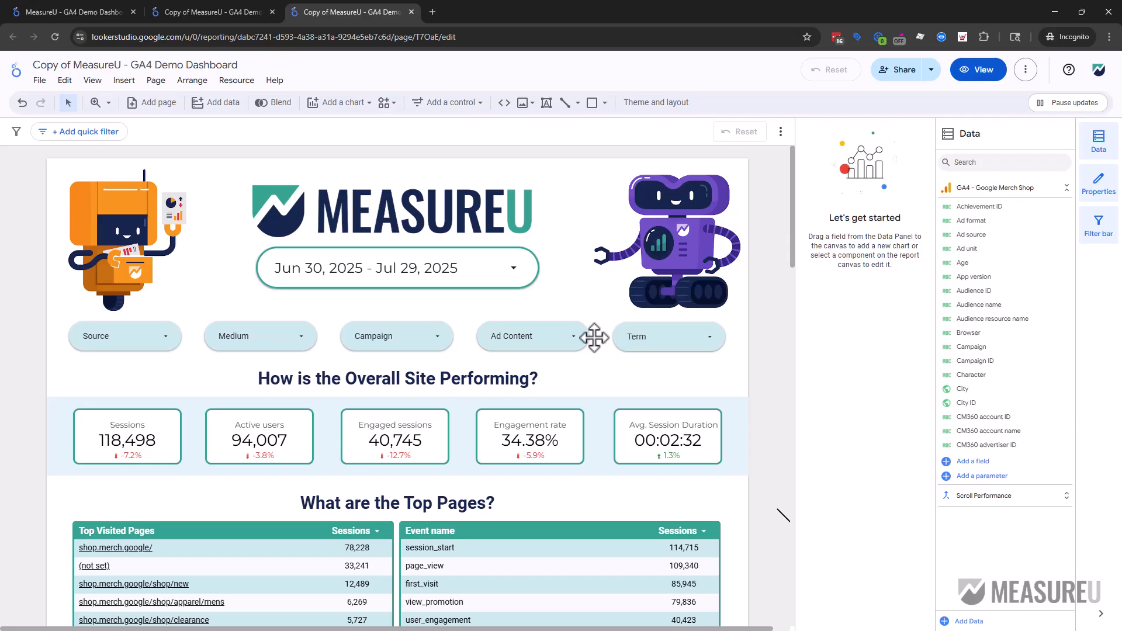
Step: Add a second, blank page to the copied report and return to page 1
click(130, 418)
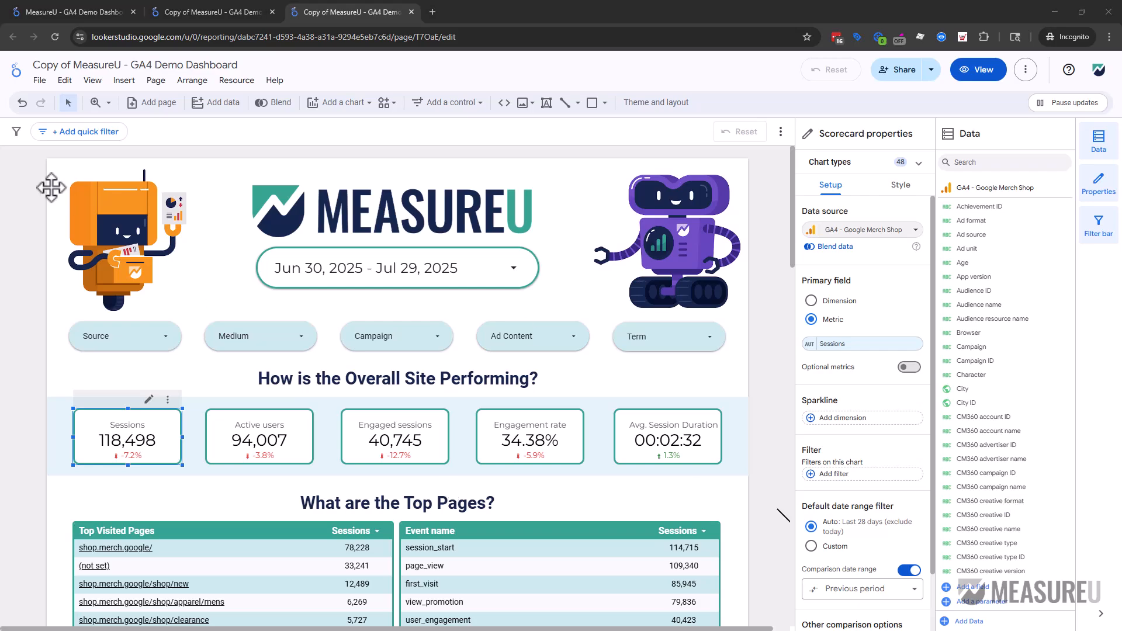
click(151, 103)
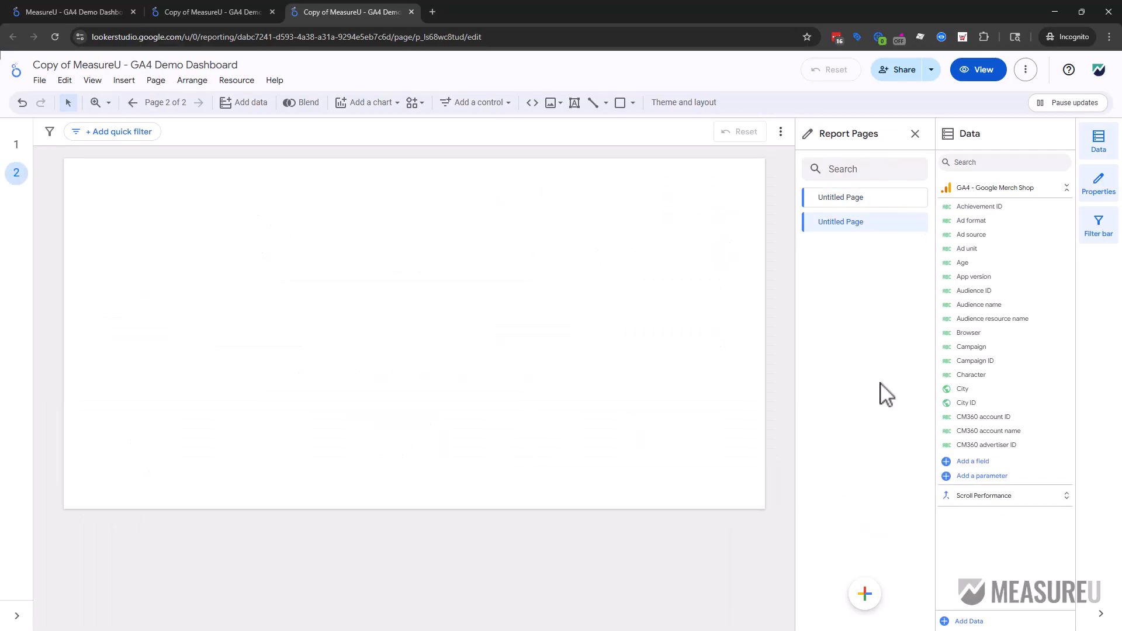
click(17, 146)
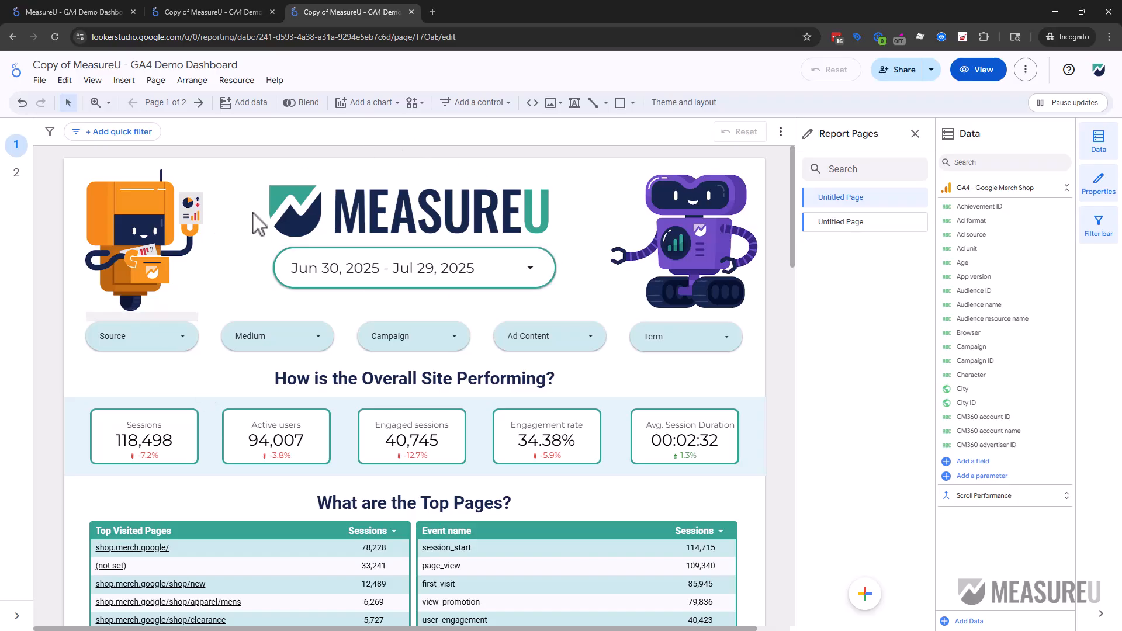
Step: Review page 1's top pages and event tables, the traffic trend section and the tables showing where users come from
scroll(705, 468, down, 1)
scroll(705, 467, down, 8)
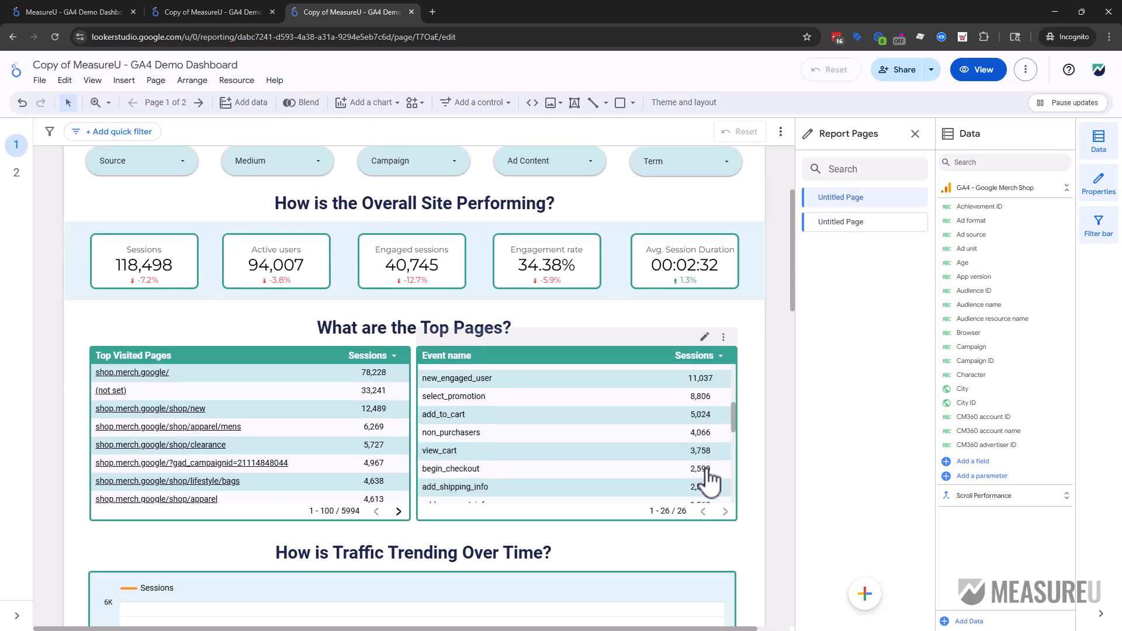
scroll(709, 471, up, 5)
click(666, 547)
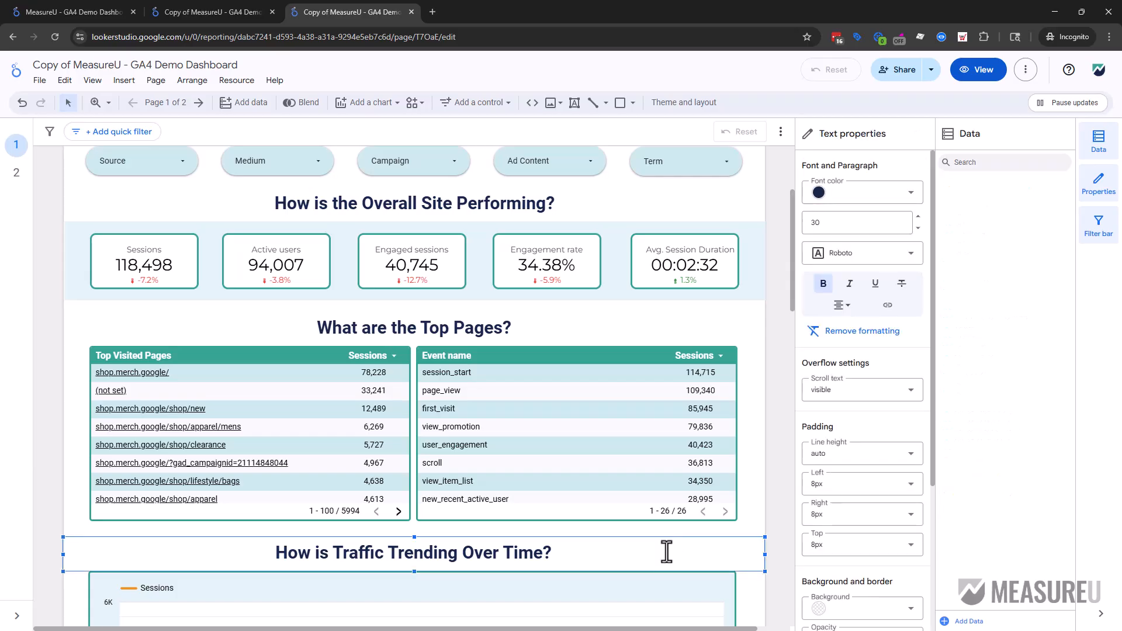
scroll(666, 548, down, 2)
scroll(667, 551, down, 5)
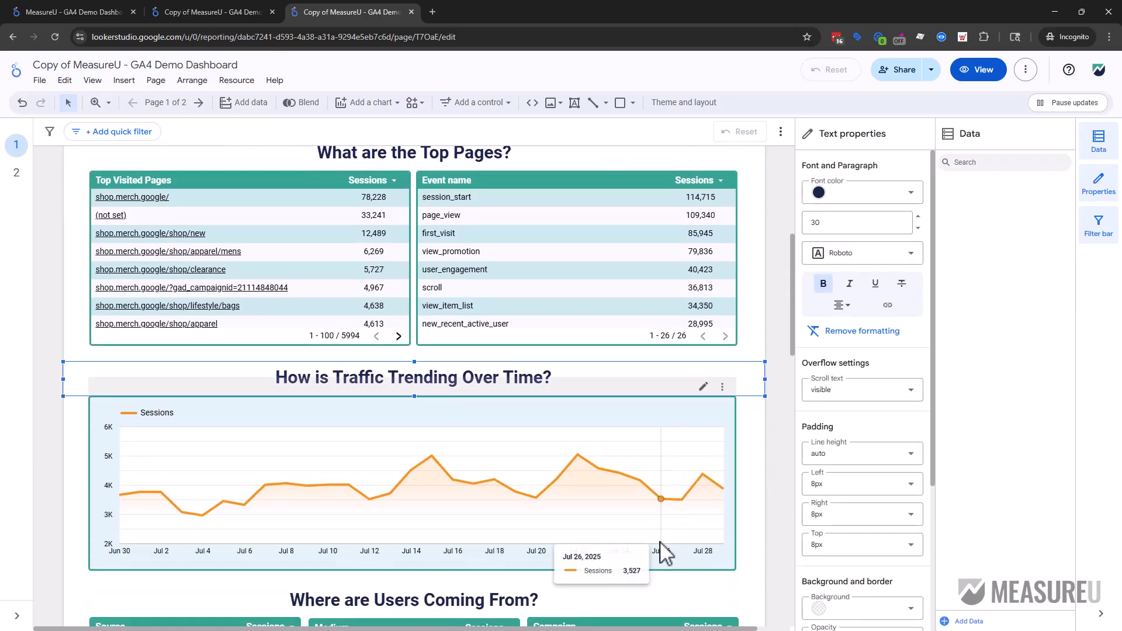
scroll(623, 499, down, 4)
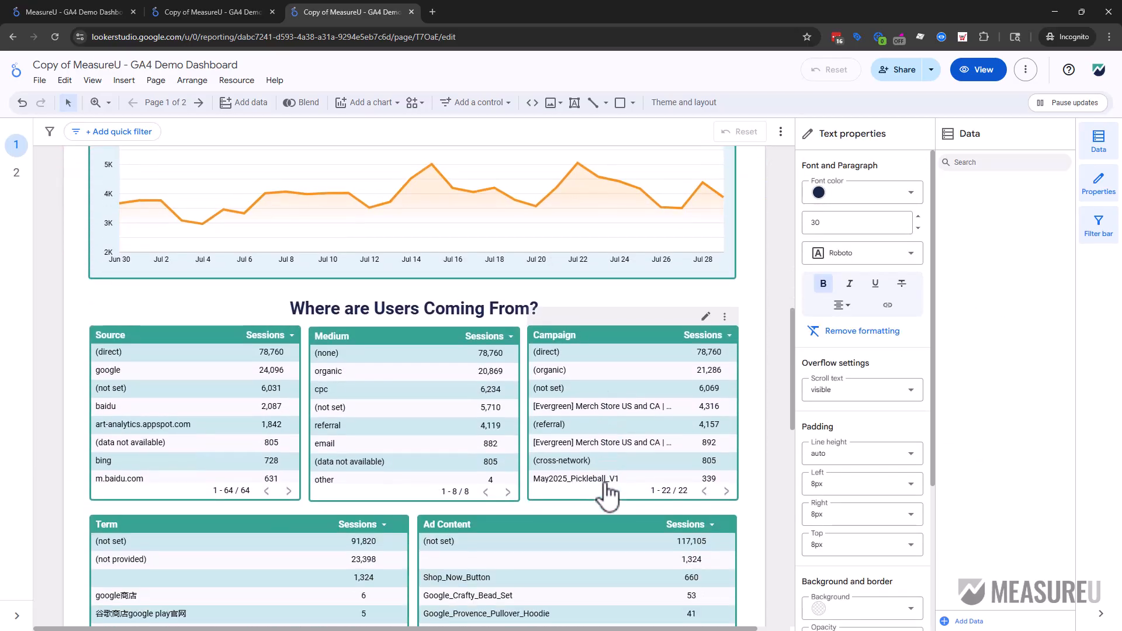
scroll(210, 426, down, 3)
scroll(209, 426, up, 3)
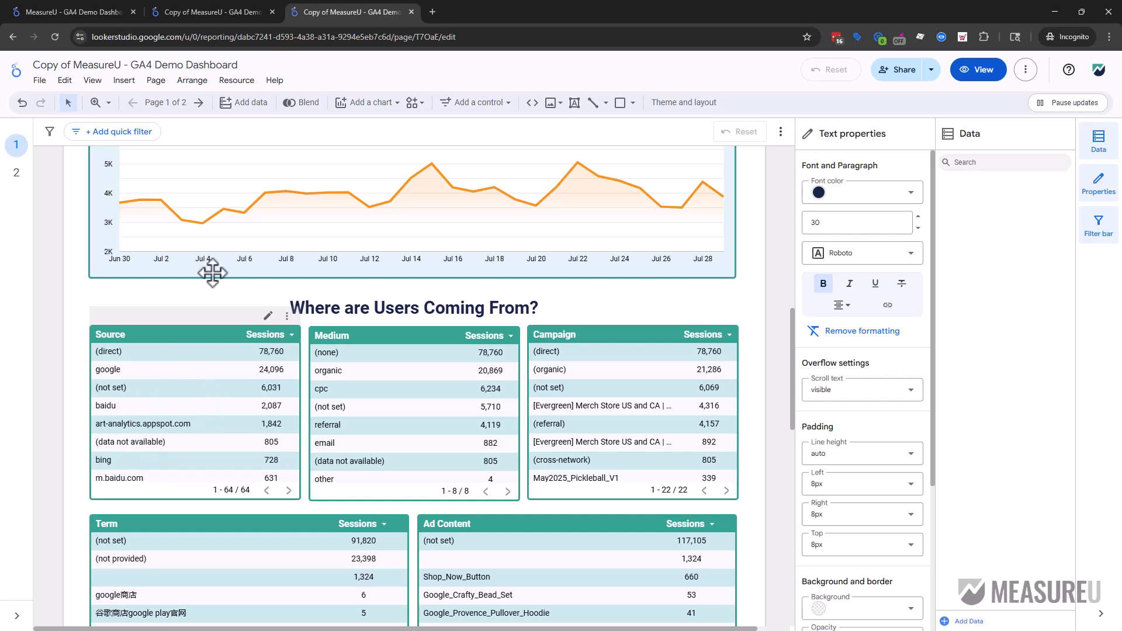
scroll(222, 263, up, 10)
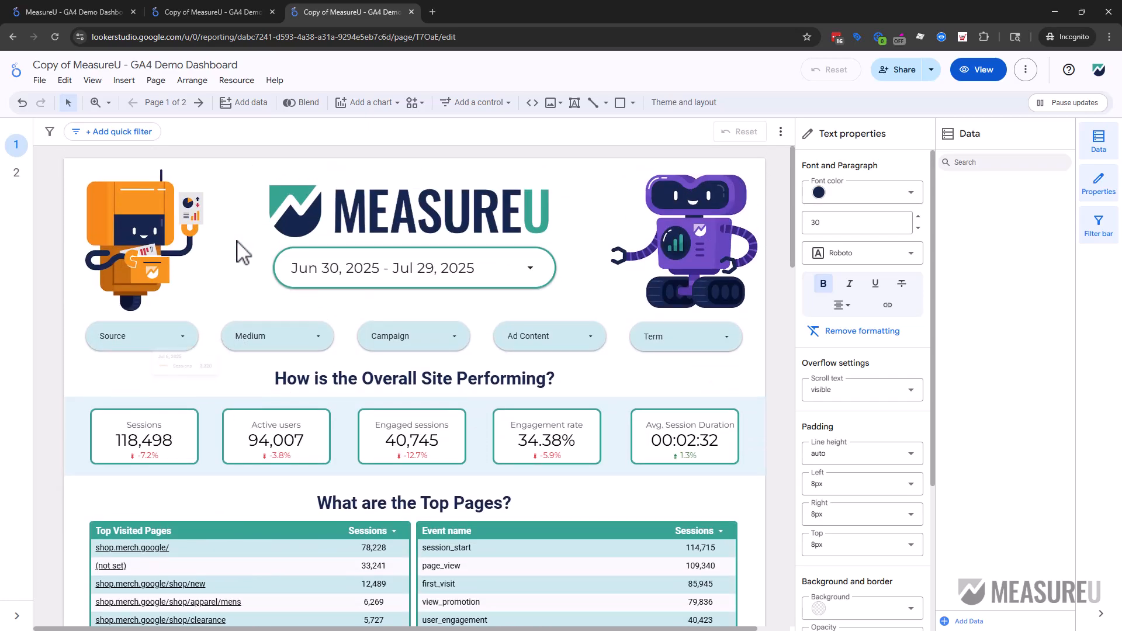
scroll(783, 518, down, 2)
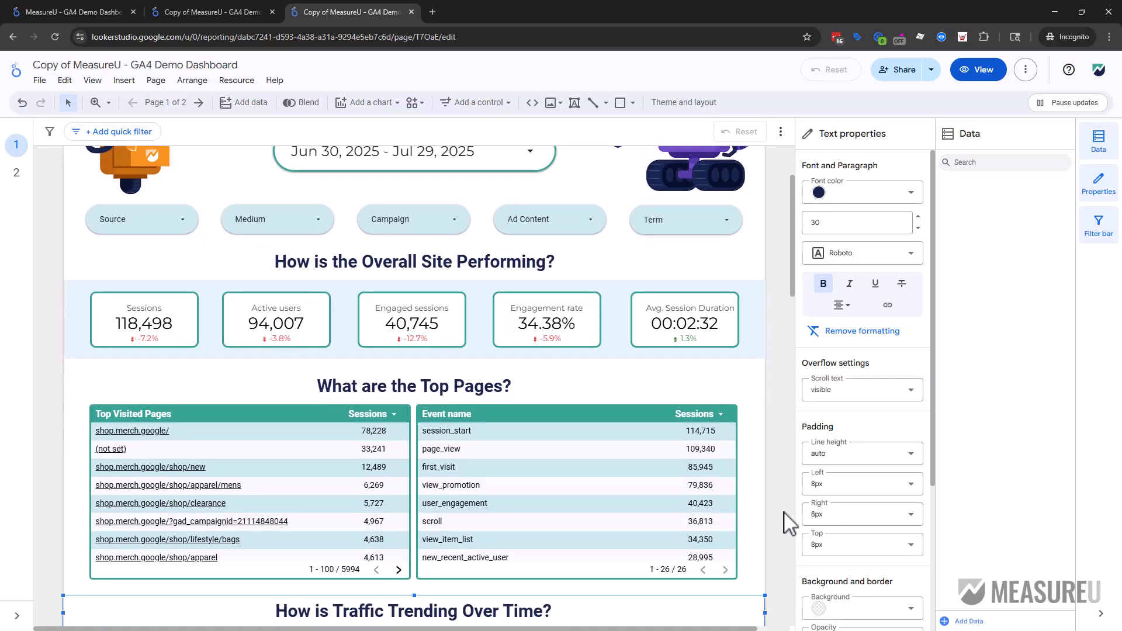
scroll(789, 523, down, 1)
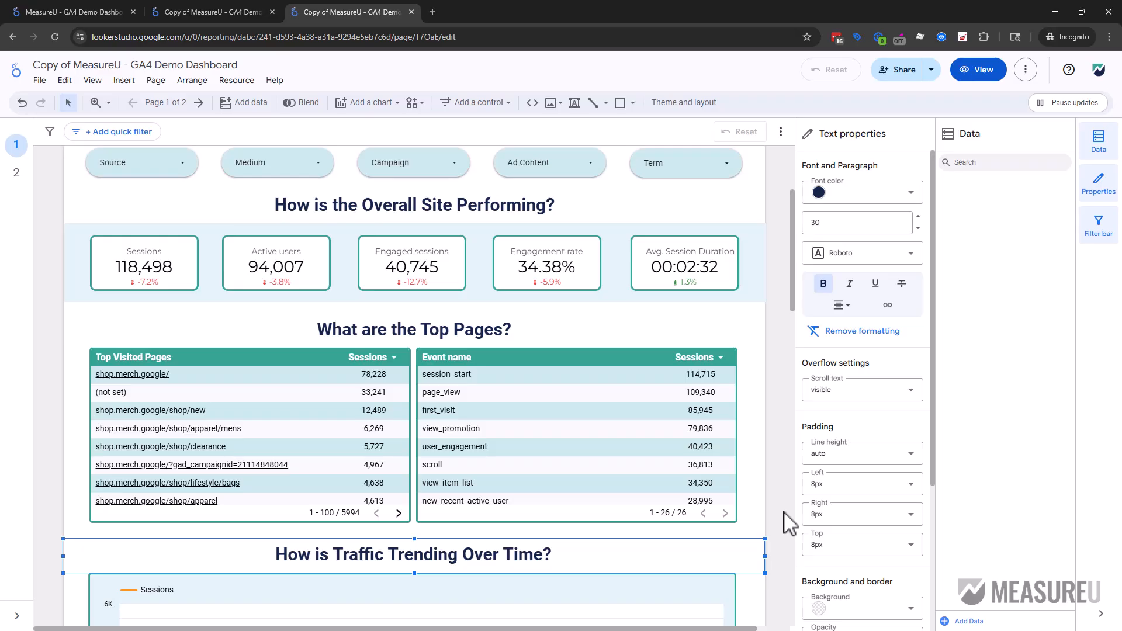
scroll(789, 523, up, 3)
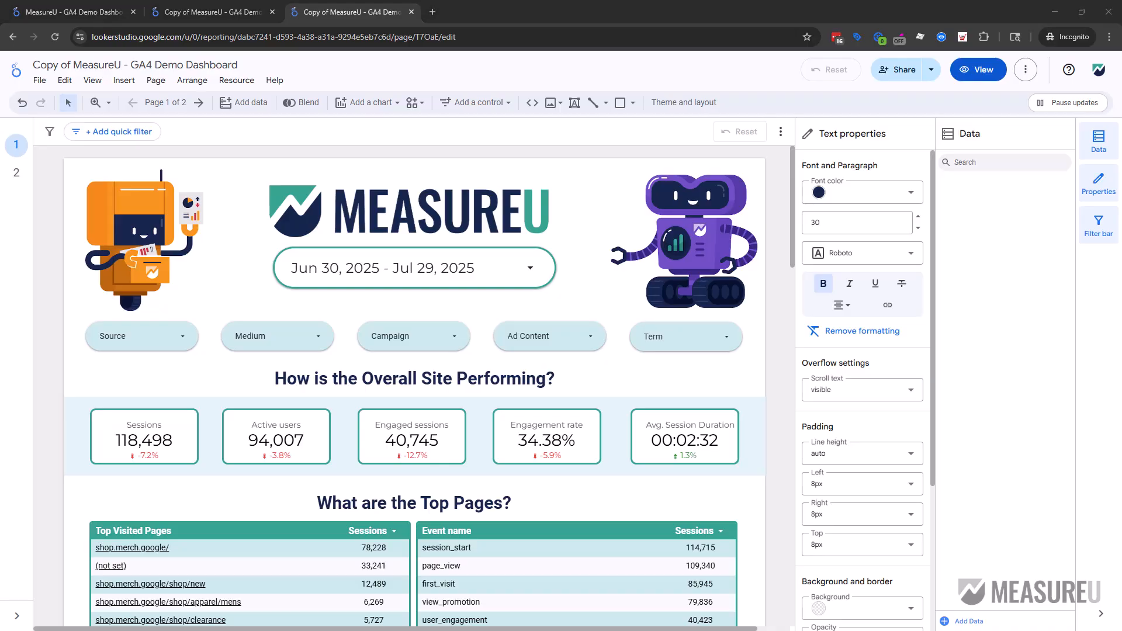
Step: Switch to the window with the original MeasureU - GA4 Demo Dashboard, maximise it and check its added data sources
drag(0, 503, 538, 135)
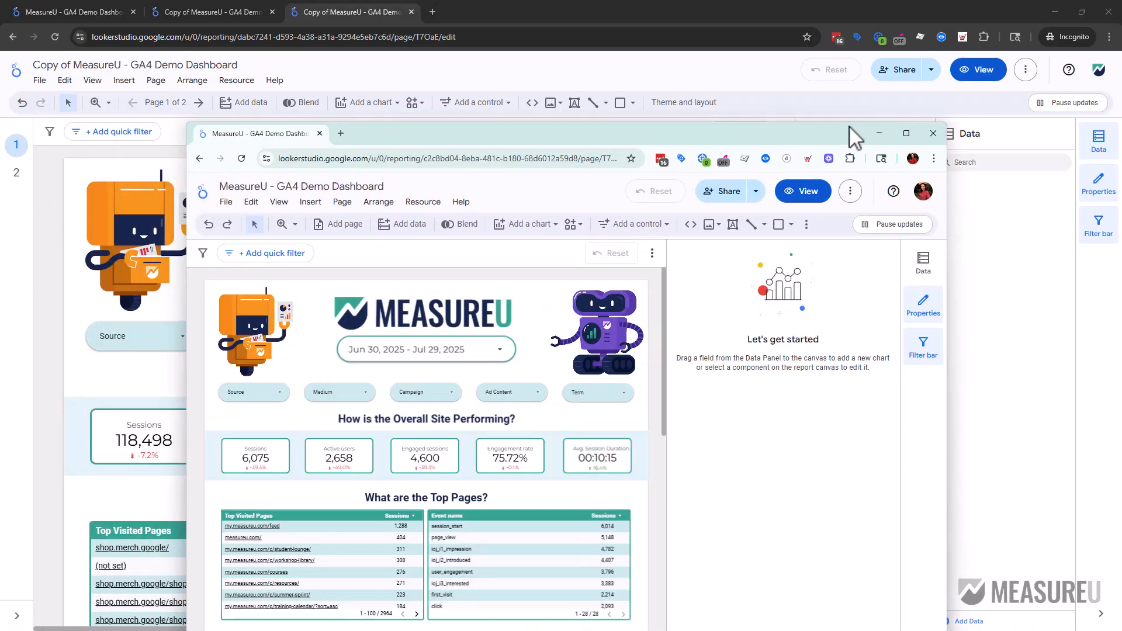
click(906, 134)
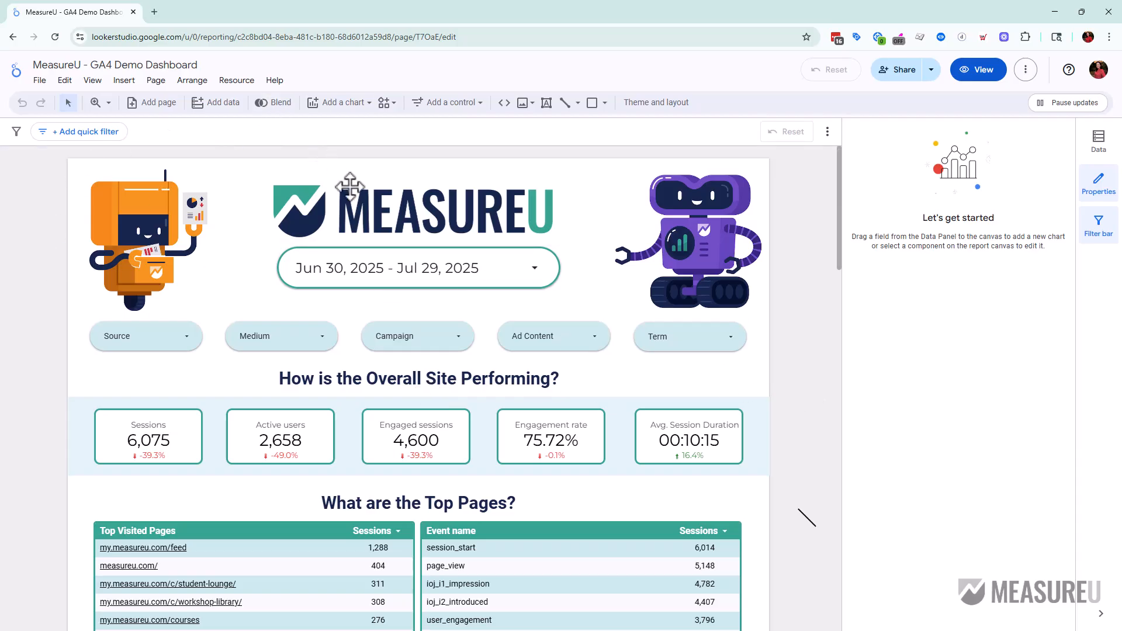
click(240, 85)
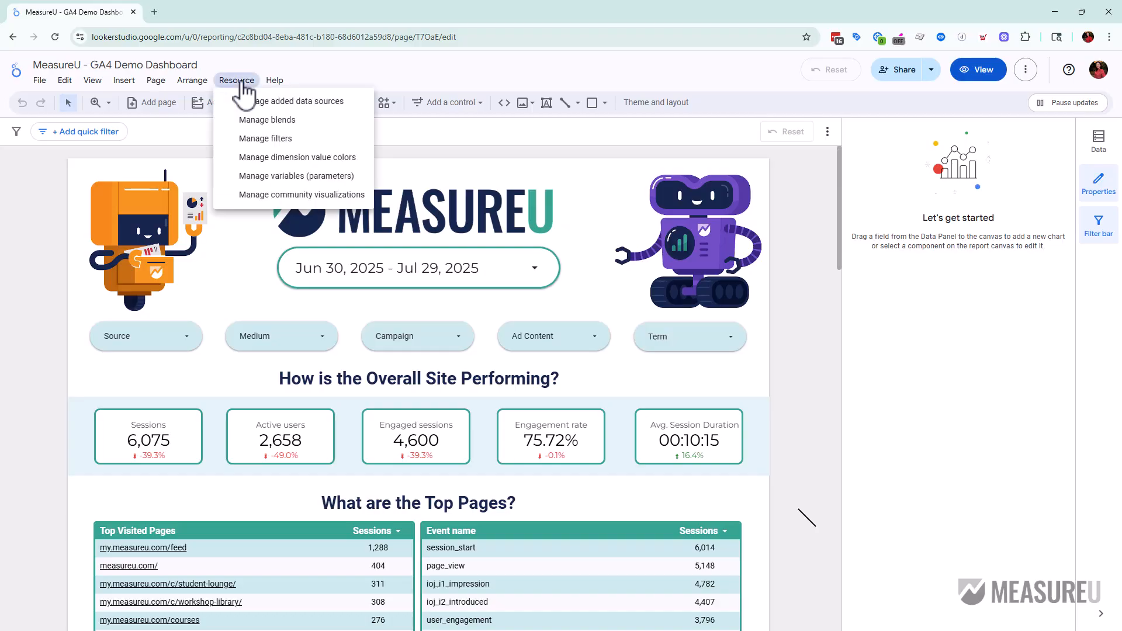
click(292, 104)
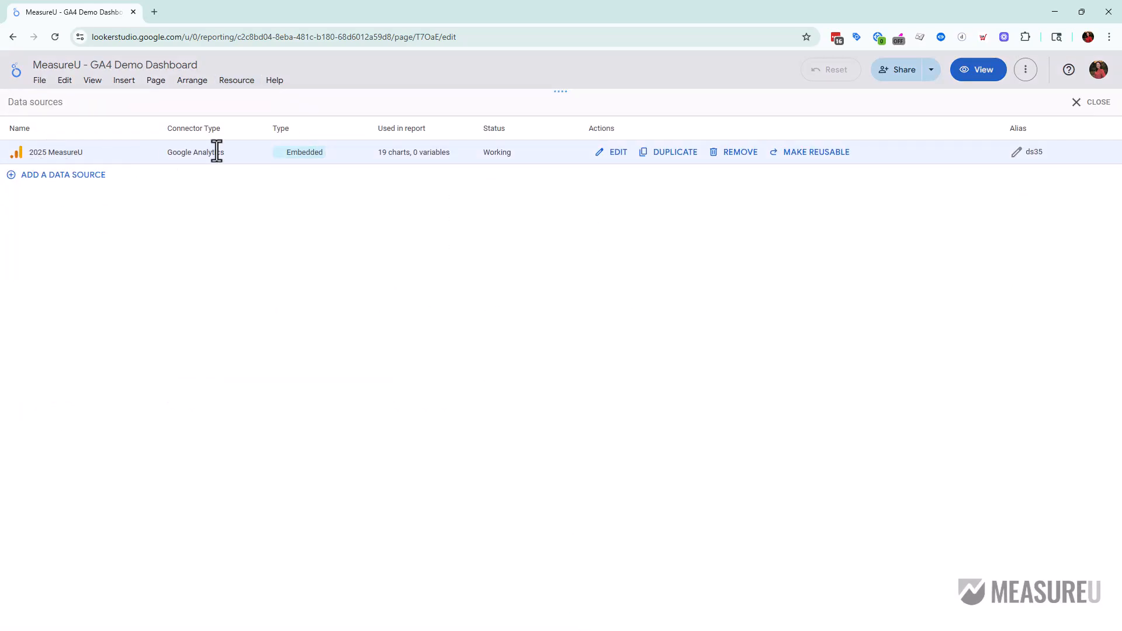
click(1097, 102)
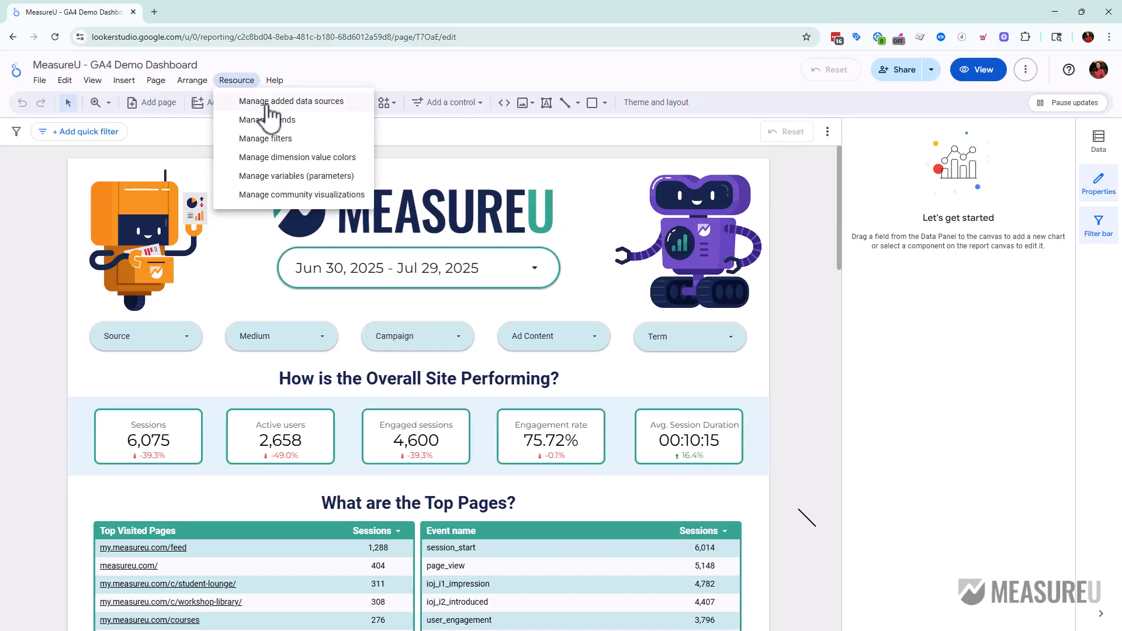
click(266, 102)
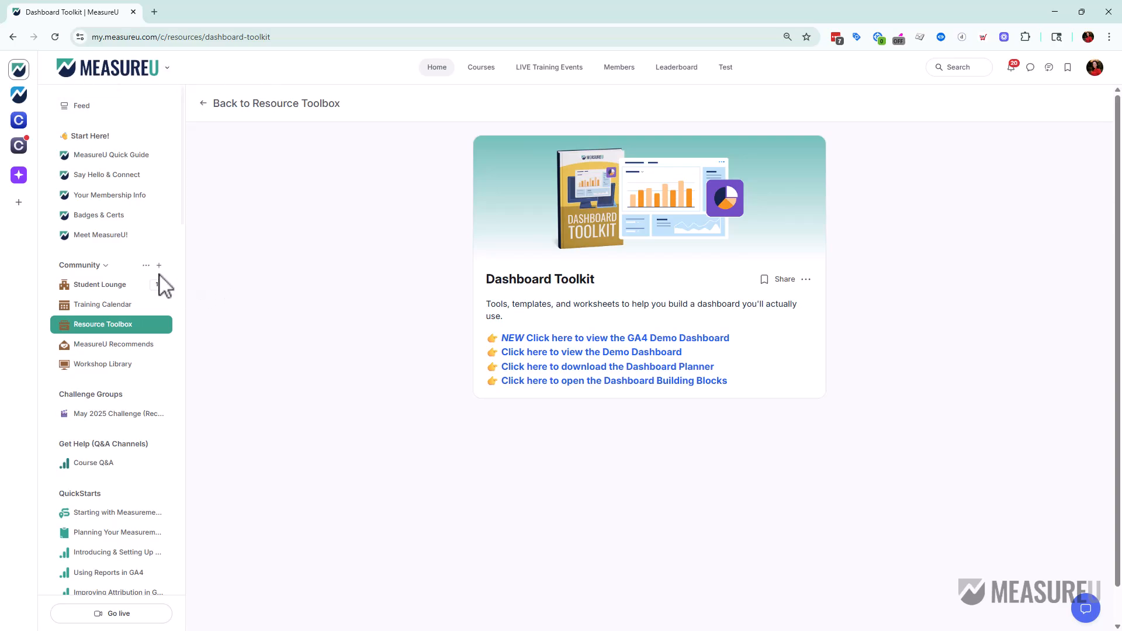
Step: Find the Dashboard Toolkit in the community's Resource Toolbox and open its original Demo Dashboard
click(111, 325)
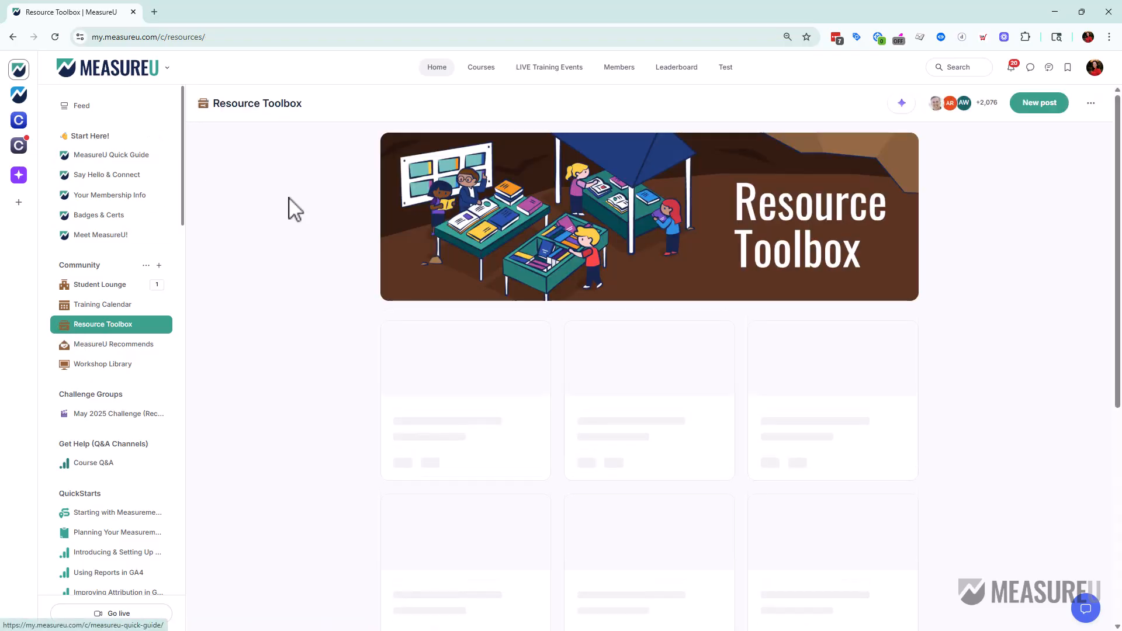
scroll(1062, 481, down, 8)
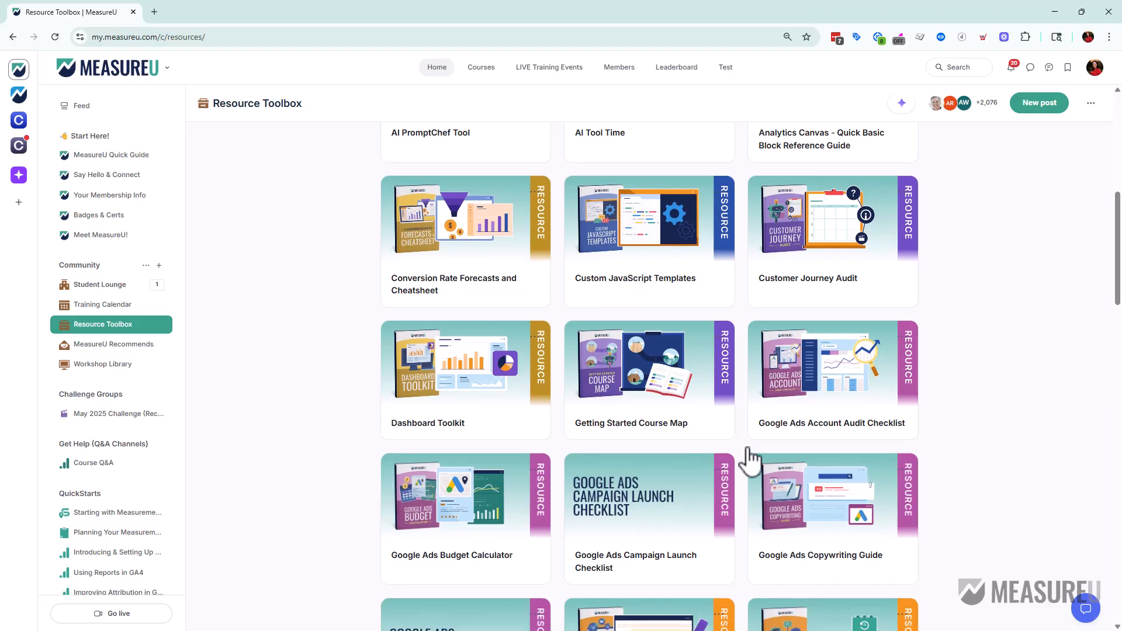
click(408, 437)
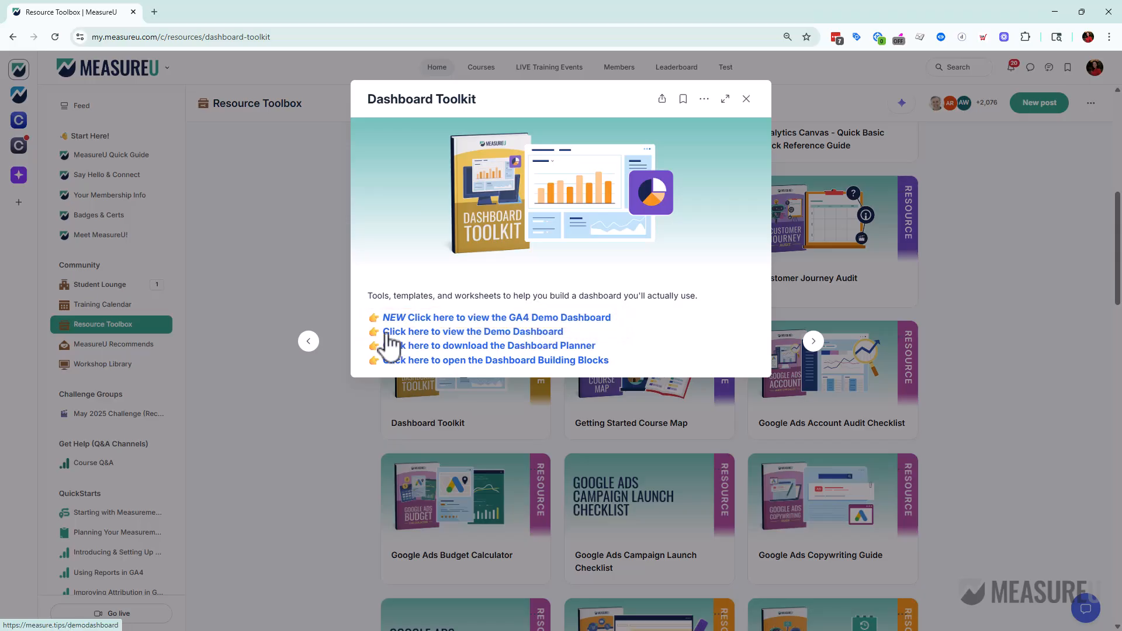
click(478, 336)
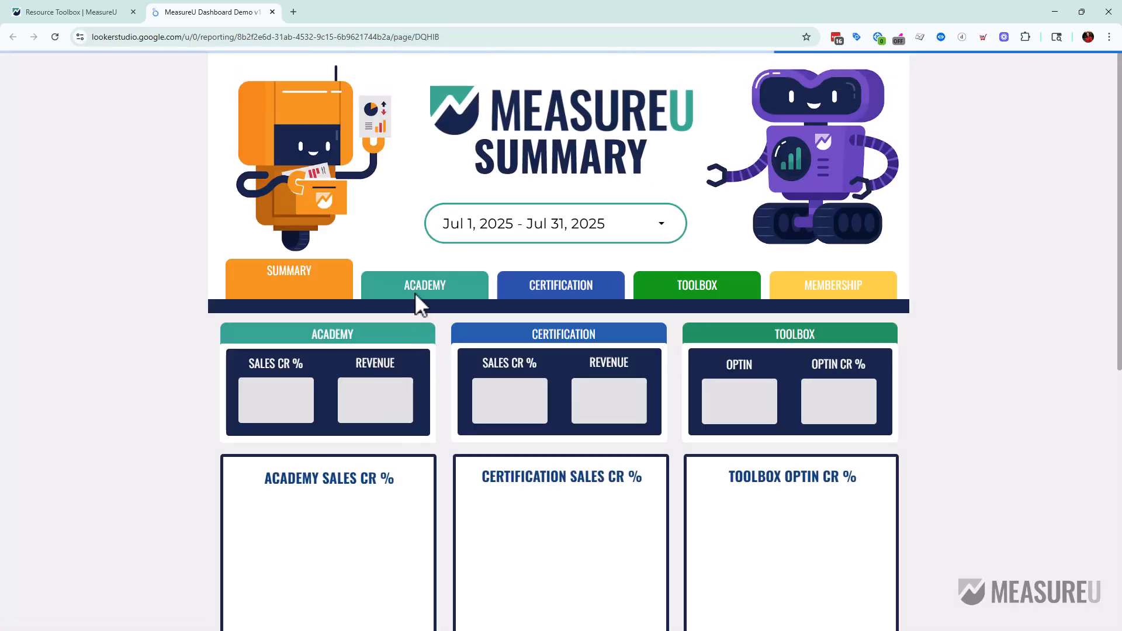
Step: Look through the demo dashboard's Academy, Certification and Toolbox pages, including the funnel journey and traffic source sections
click(416, 292)
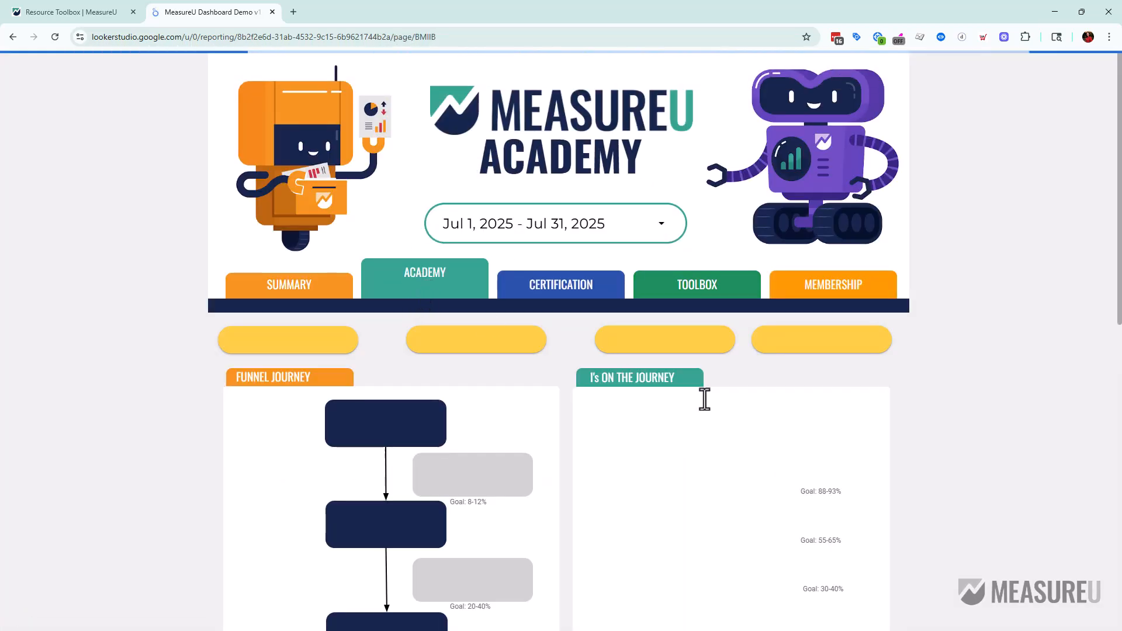
scroll(704, 409, down, 2)
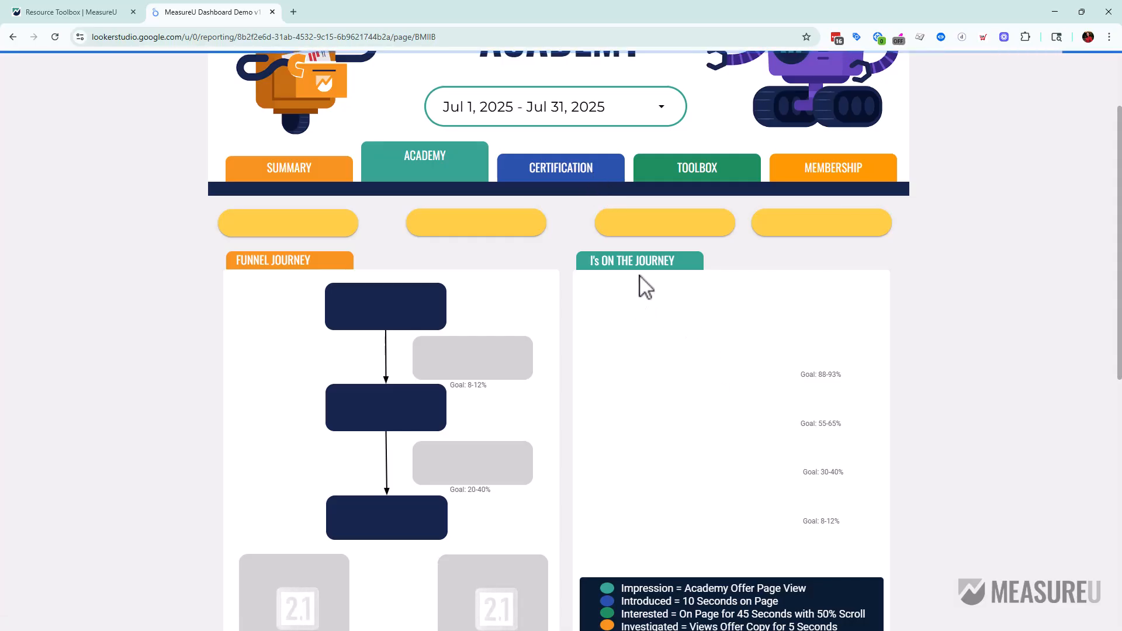
scroll(961, 276, up, 1)
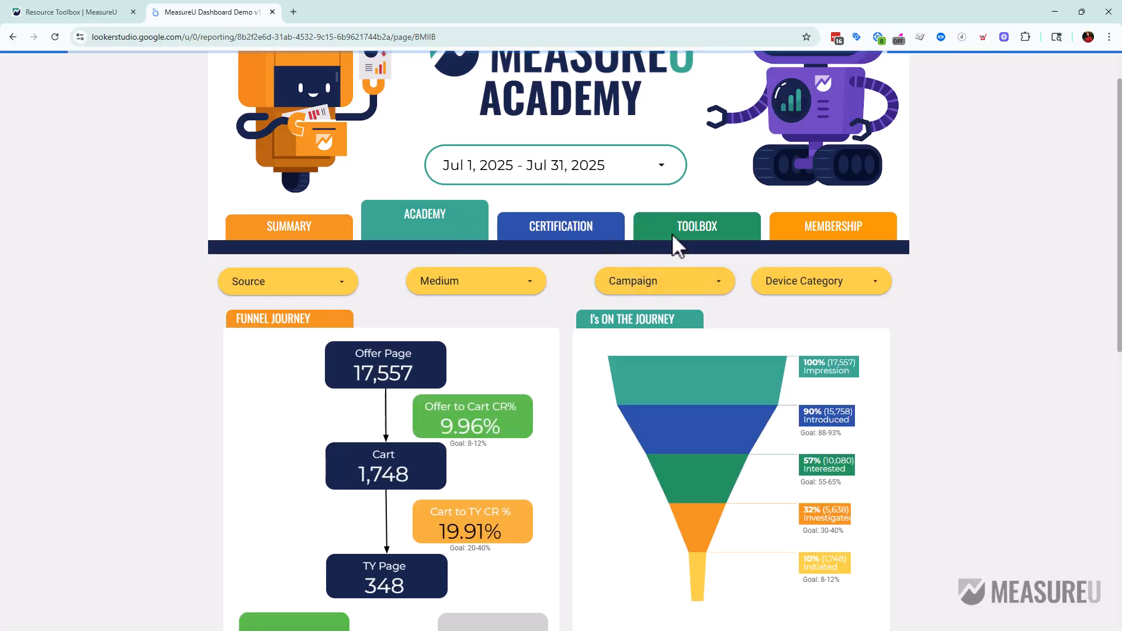
click(576, 233)
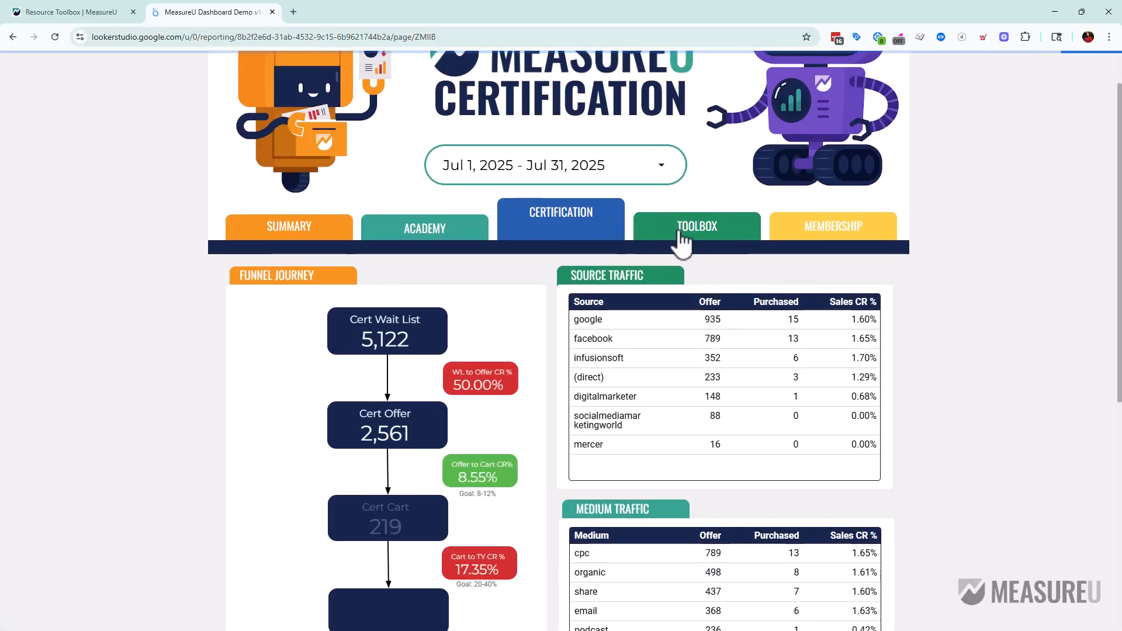
click(683, 237)
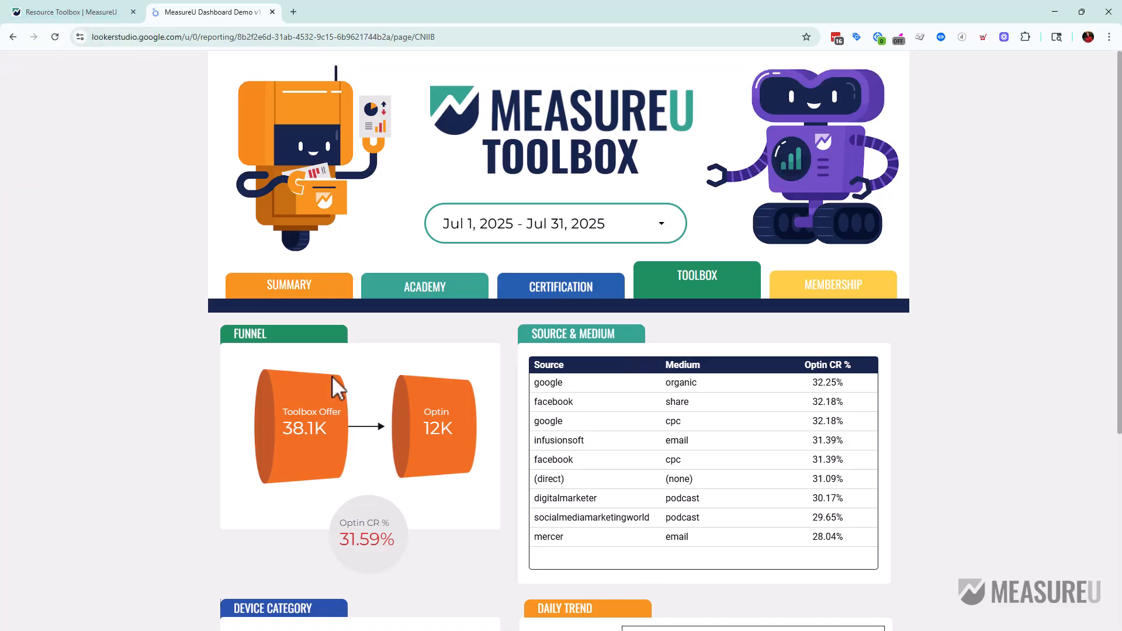
Step: Return to the community's Resource Toolbox and close the Dashboard Toolkit post
click(48, 12)
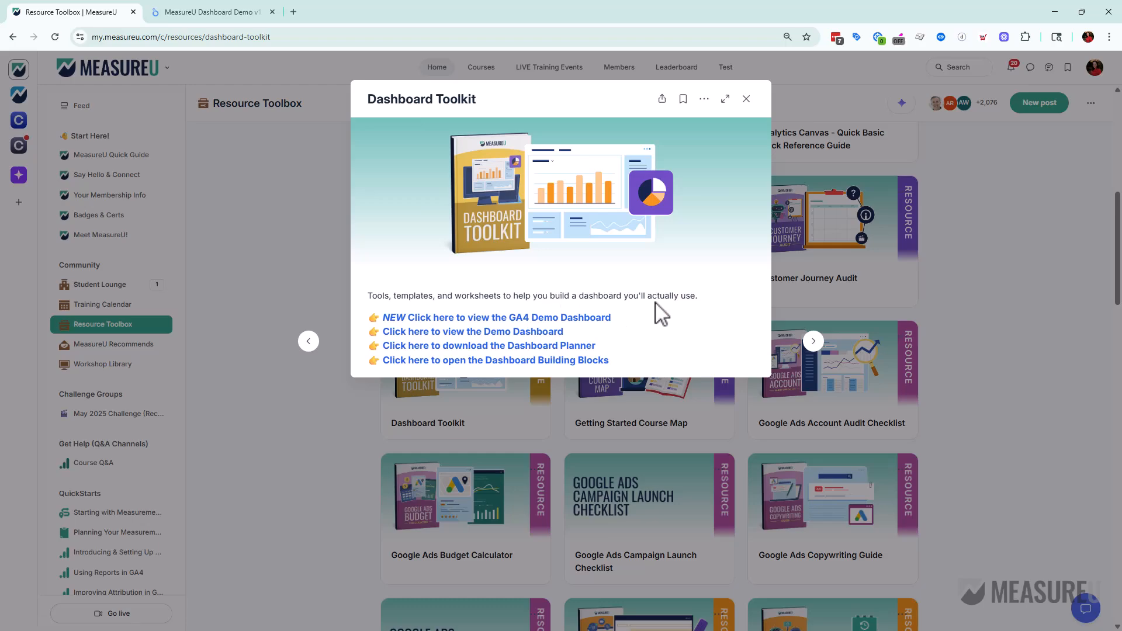
click(290, 257)
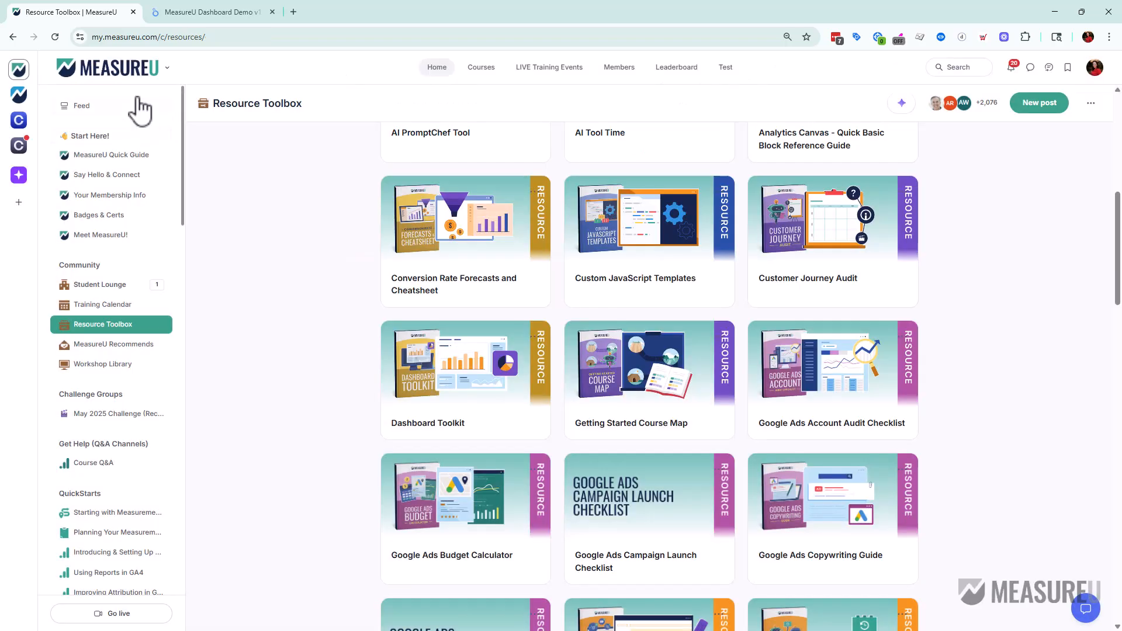